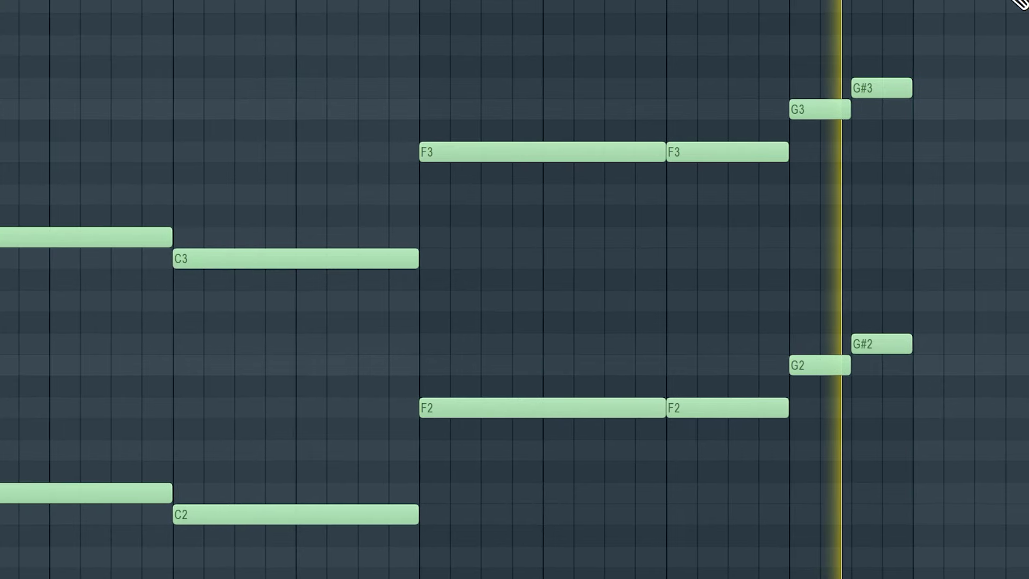
# Step: Stop playback and select the upper-octave notes from F3 to G#3 in the Analog Lab V piano roll
pyautogui.press('space')
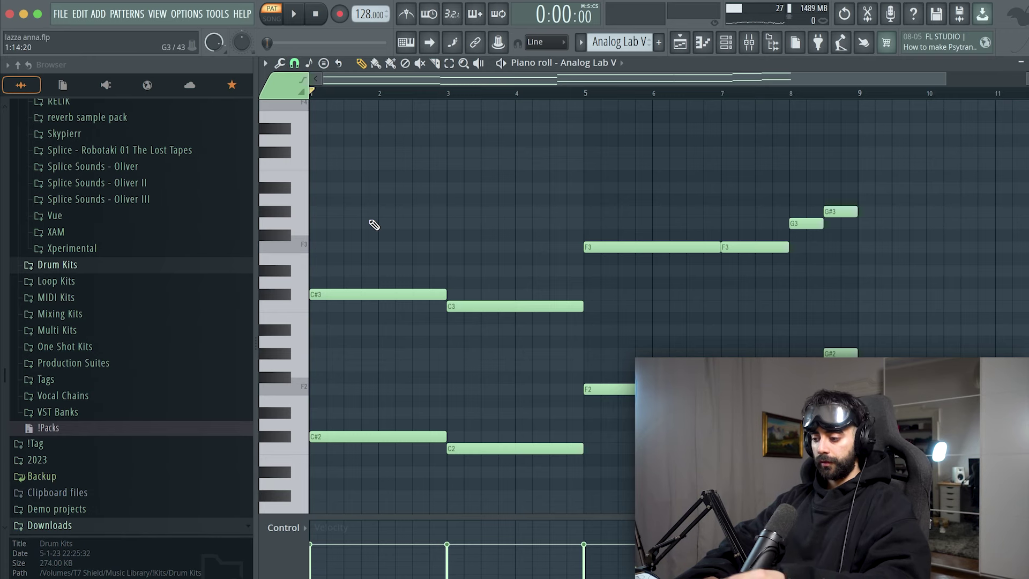
pyautogui.moveTo(354, 247); pyautogui.dragTo(865, 194)
pyautogui.keyDown('ctrl'); pyautogui.click(646, 157); pyautogui.keyUp('ctrl')
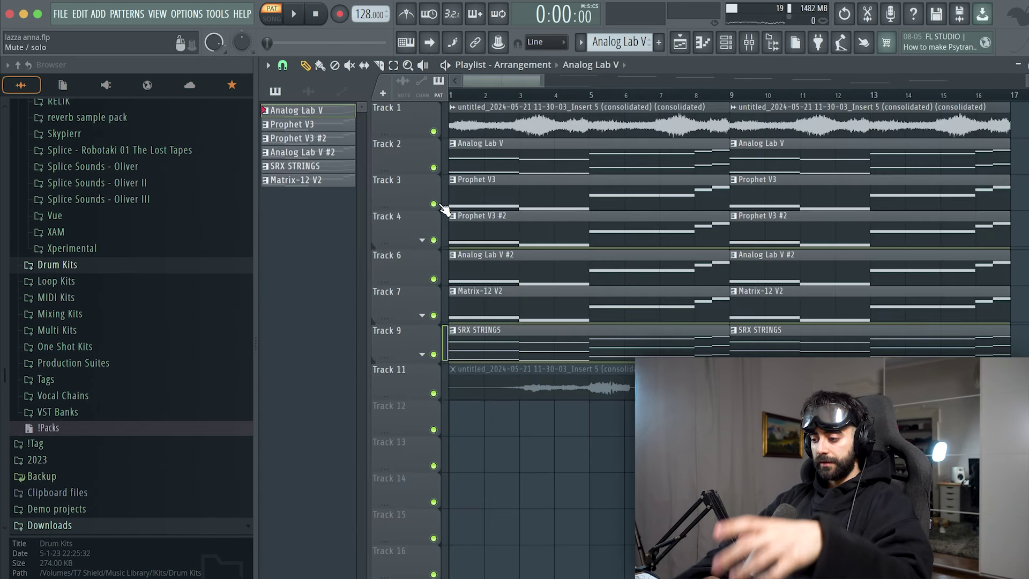
# Step: Listen to the Analog Lab V #2 track and the Prophet V3 #2 track, each in solo
pyautogui.rightClick(434, 279)
pyautogui.press('space')
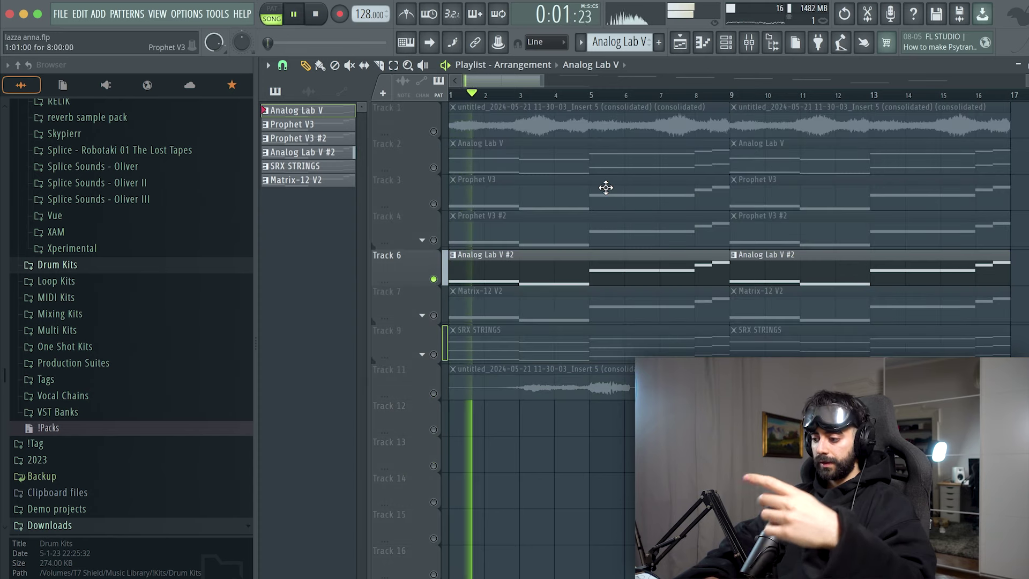
pyautogui.press('space')
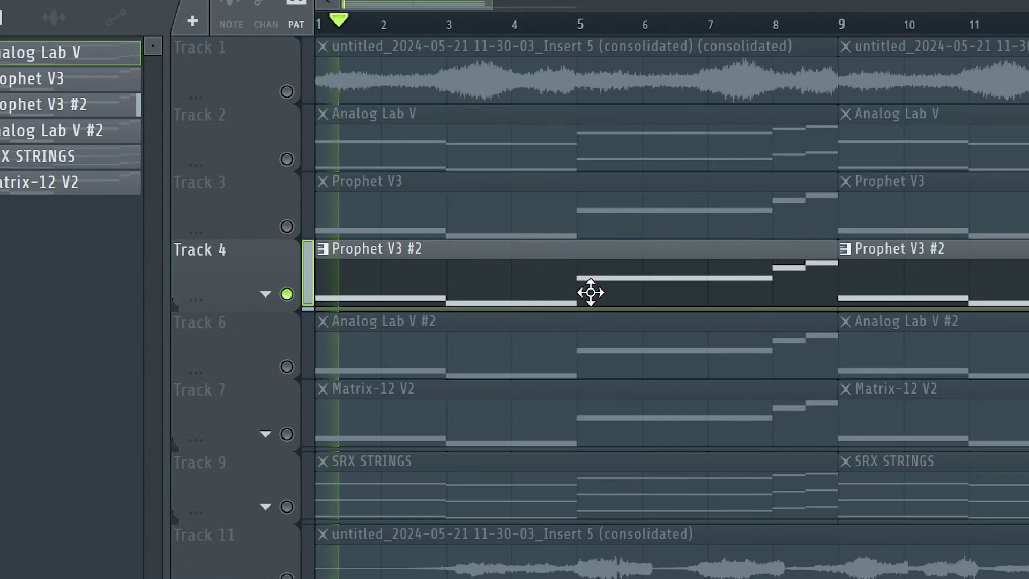
pyautogui.press('space')
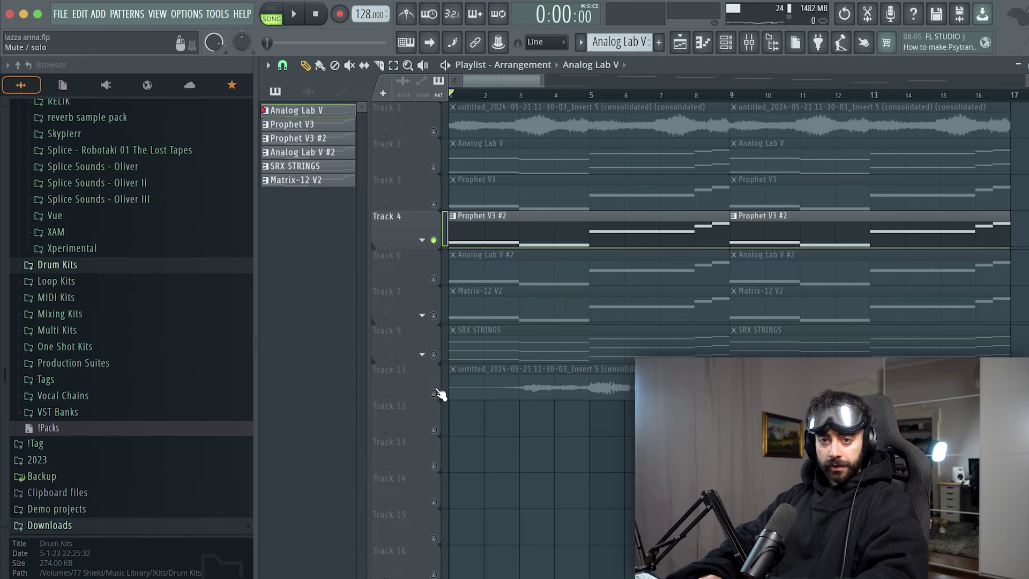
# Step: Solo Track 11, unmute its consolidated audio clip and play it back
pyautogui.rightClick(435, 392)
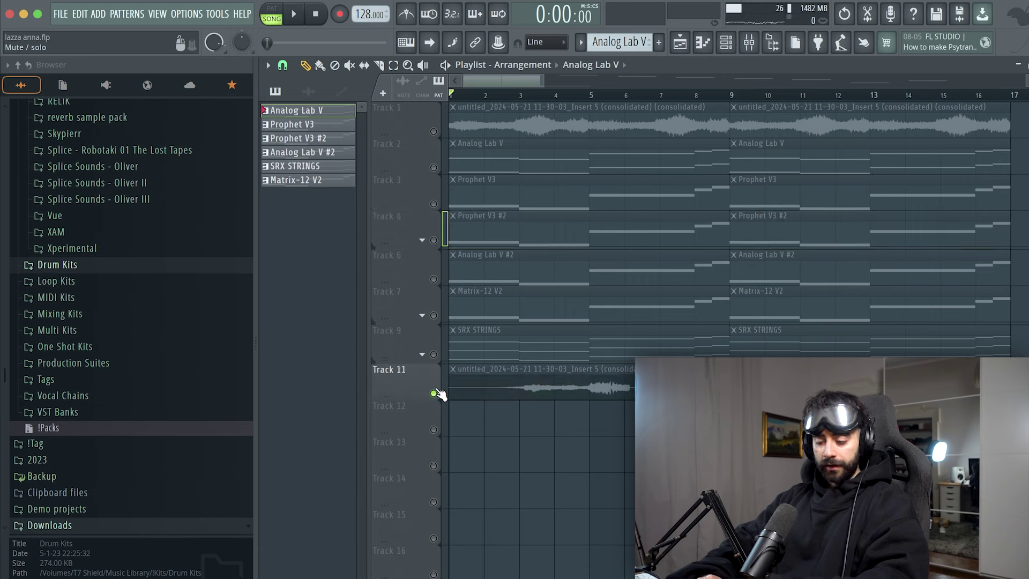
pyautogui.doubleClick(491, 388)
pyautogui.press('Escape')
pyautogui.press('t')
pyautogui.click(513, 385)
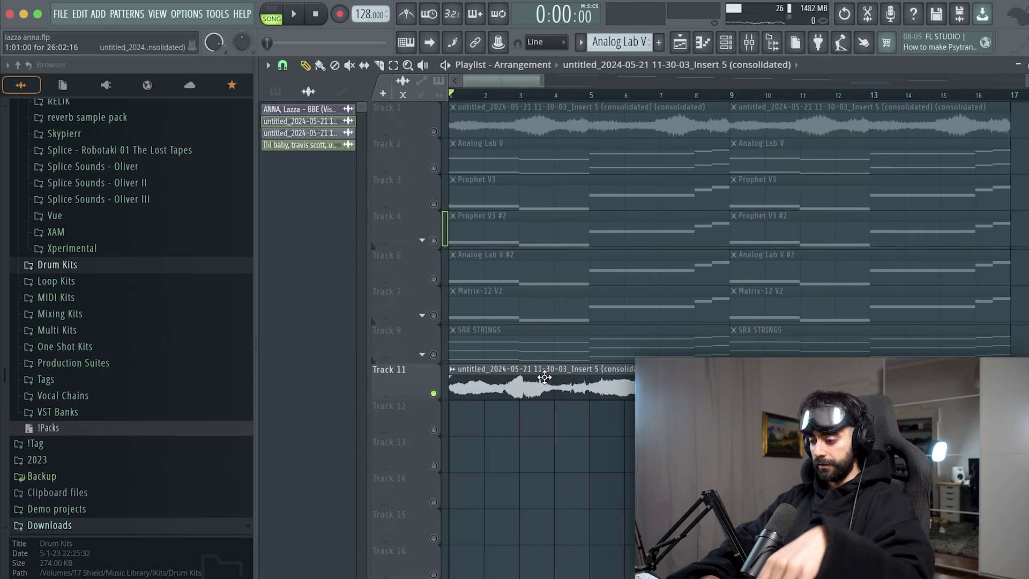
pyautogui.press('space')
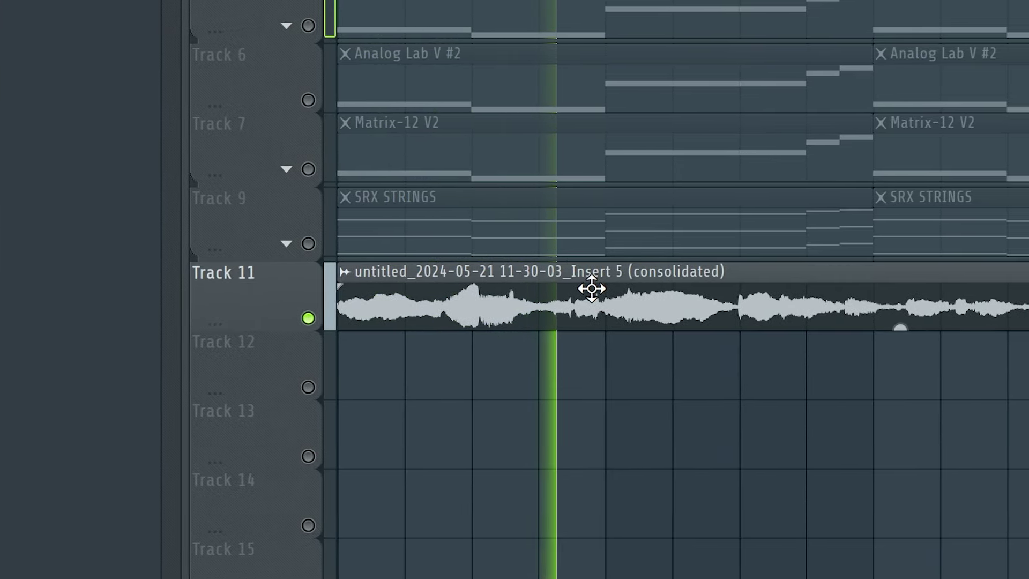
pyautogui.press('space')
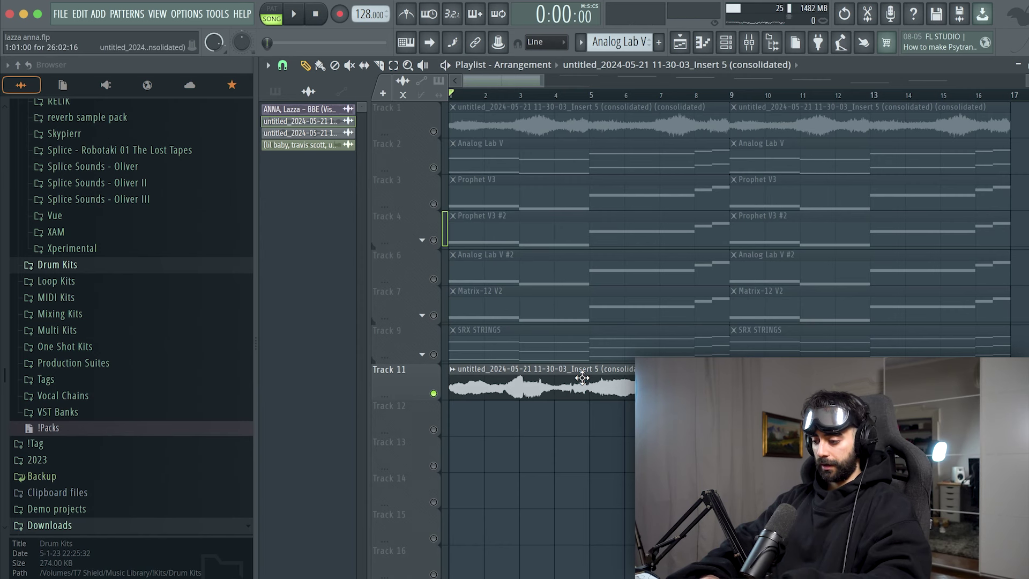
# Step: Look at the channel settings of the consolidated audio clip used on Track 1 and close them
pyautogui.doubleClick(582, 378)
pyautogui.click(749, 44)
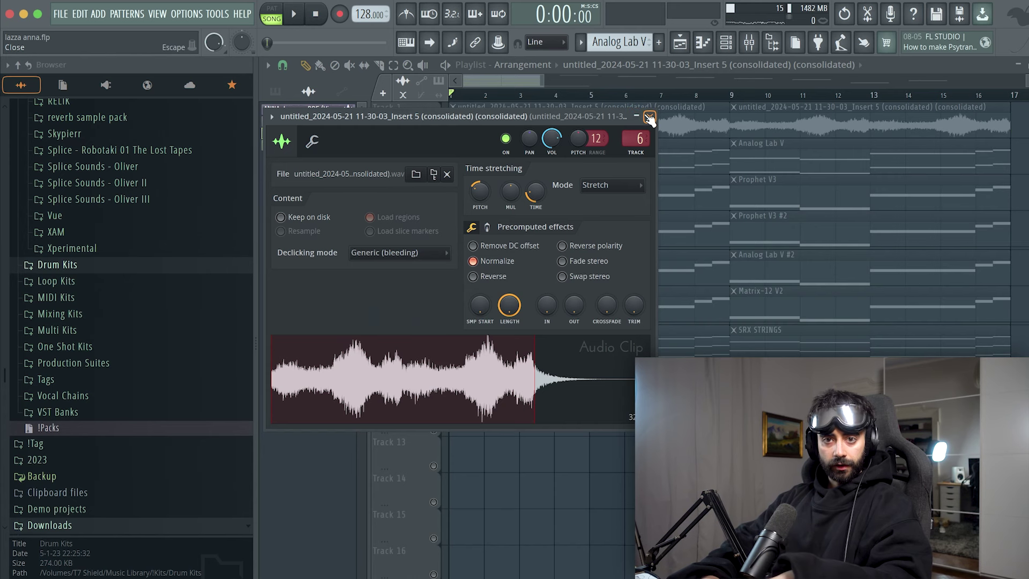
pyautogui.click(649, 116)
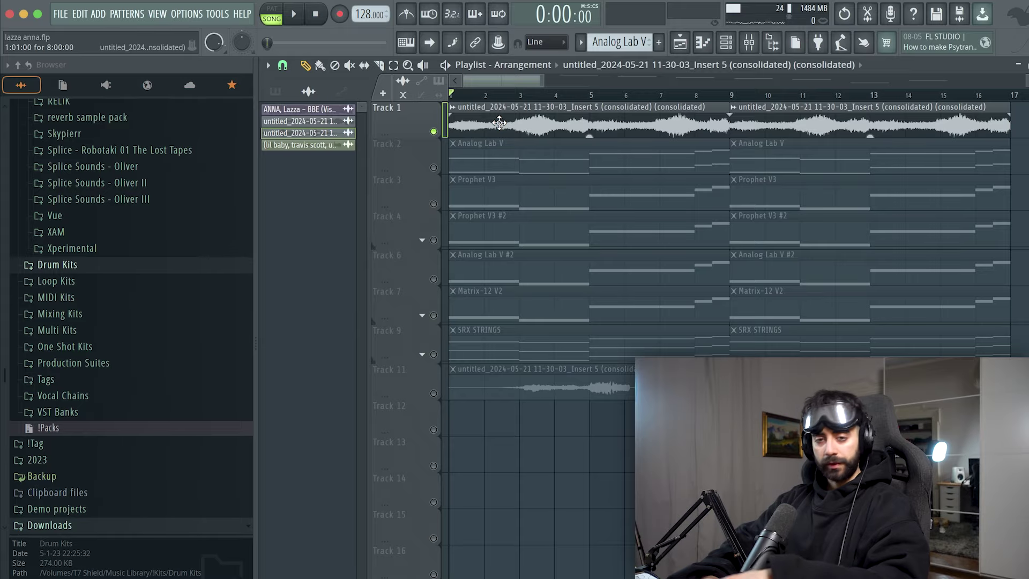
# Step: Play Track 1 in solo and inspect the Fruity effect on mixer insert 6 before returning to the playlist
pyautogui.press('space')
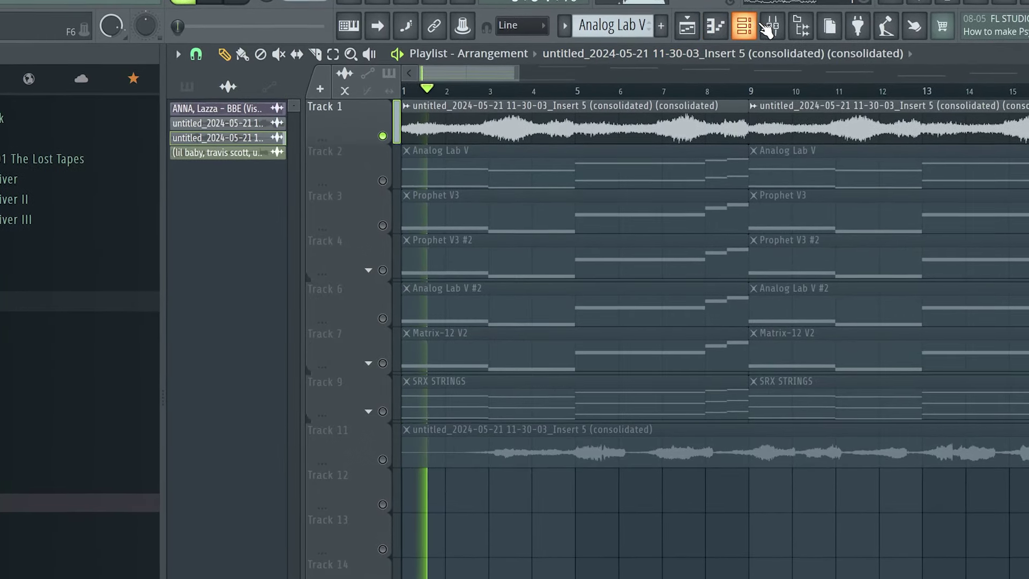
pyautogui.click(749, 42)
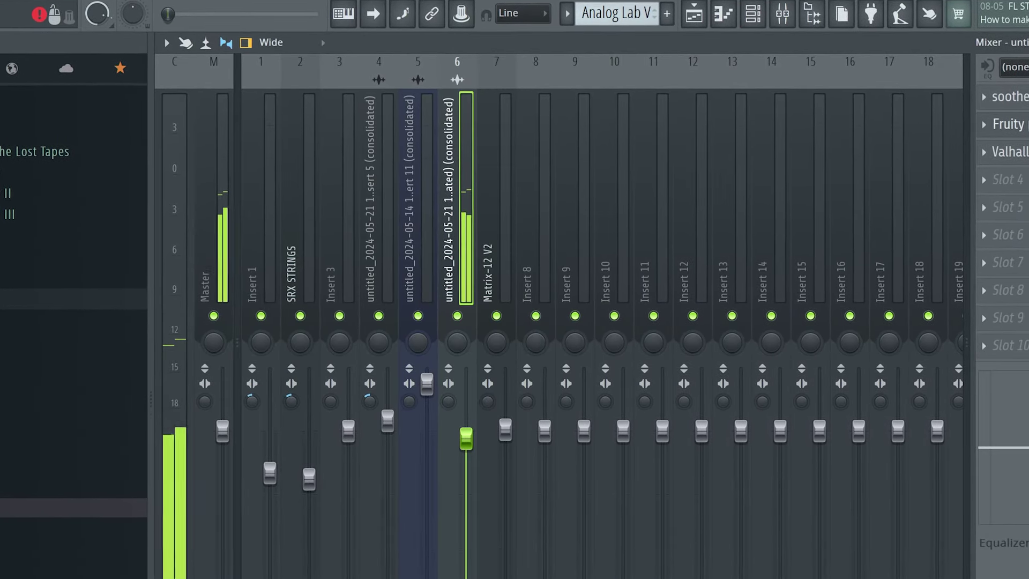
pyautogui.click(1011, 129)
pyautogui.press('Escape')
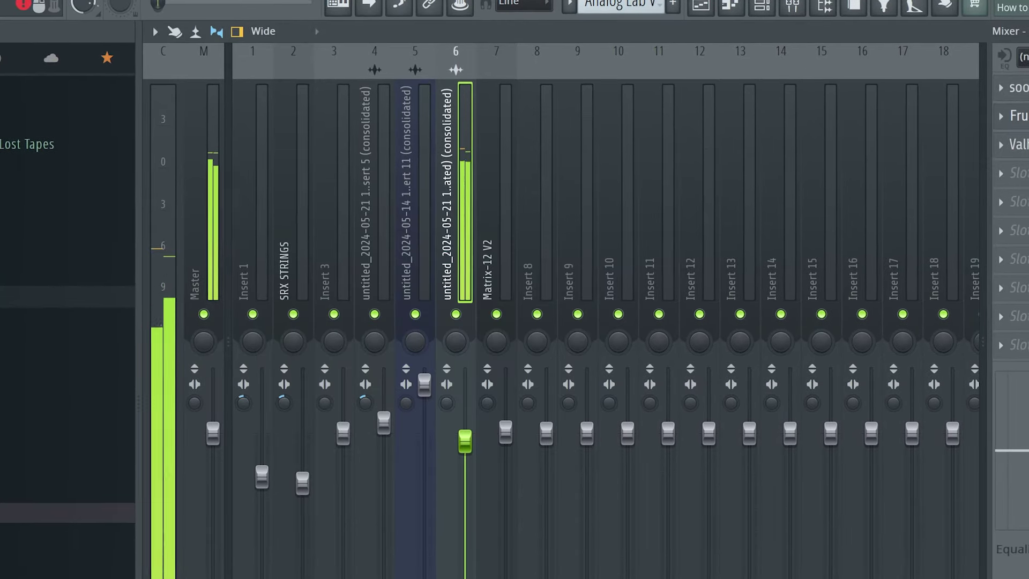
pyautogui.click(699, 10)
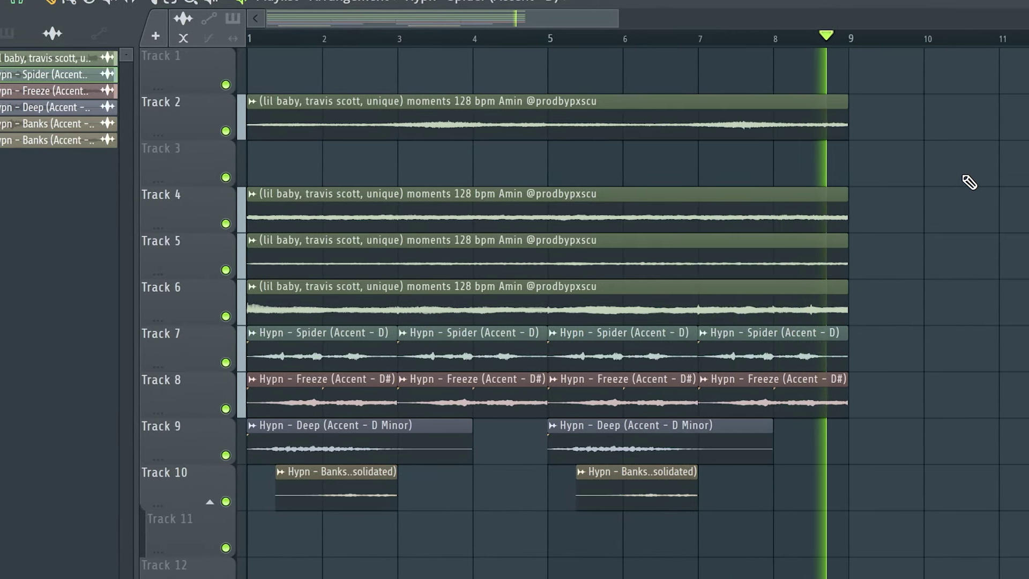
# Step: Mute the Spider, Freeze, Deep and Banks accent clips on Tracks 7 to 10 and play the remaining loop
pyautogui.press('space')
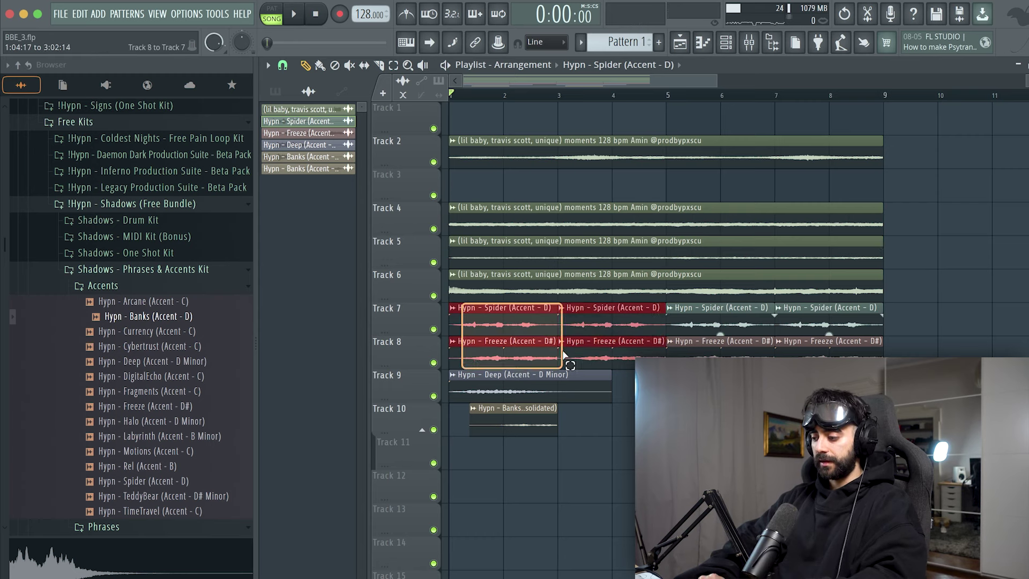
pyautogui.moveTo(564, 355); pyautogui.dragTo(806, 444)
pyautogui.hotkey('alt', 'm')
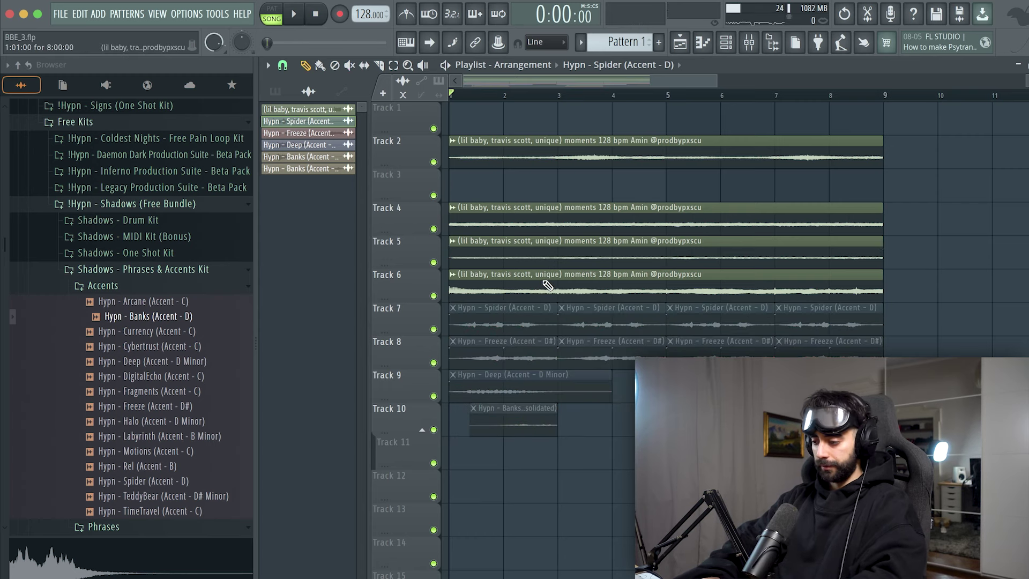
pyautogui.press('space')
pyautogui.press('space')
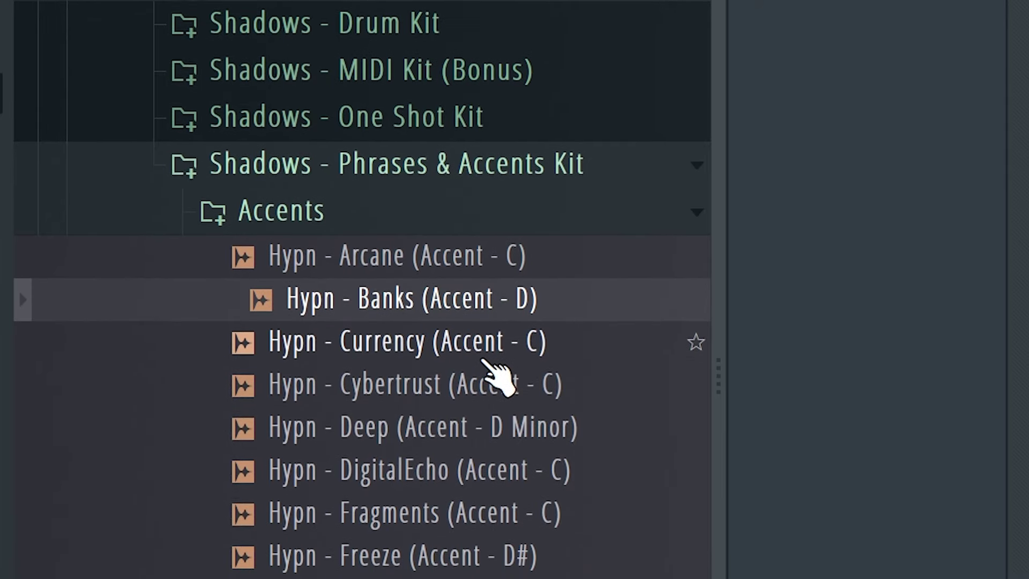
# Step: Preview accents from the Shadows - Phrases & Accents Kit and place Hypn - Spider (Accent - D) at the start of Track 7
pyautogui.click(177, 332)
pyautogui.click(475, 348)
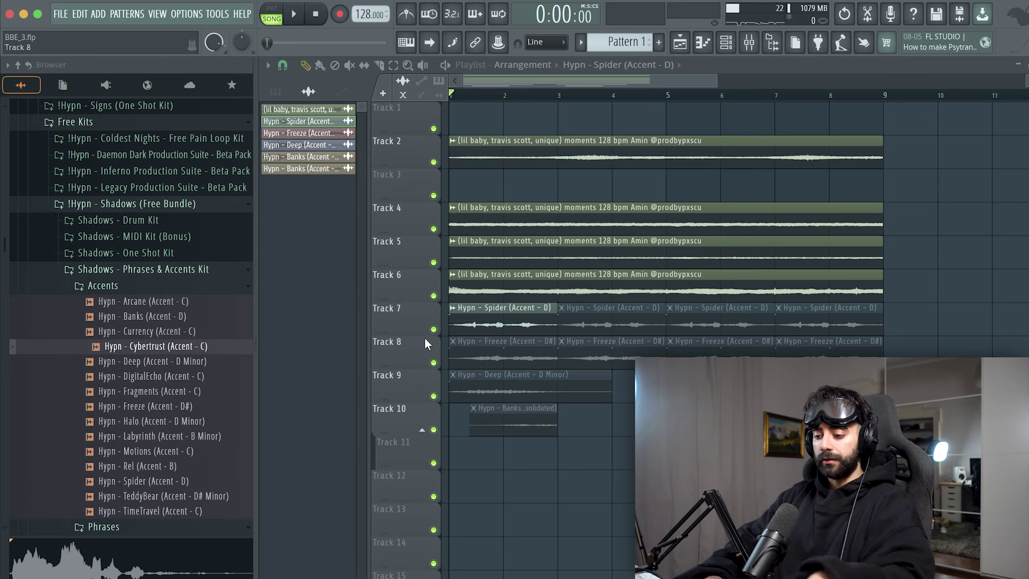
pyautogui.moveTo(518, 314); pyautogui.dragTo(172, 490)
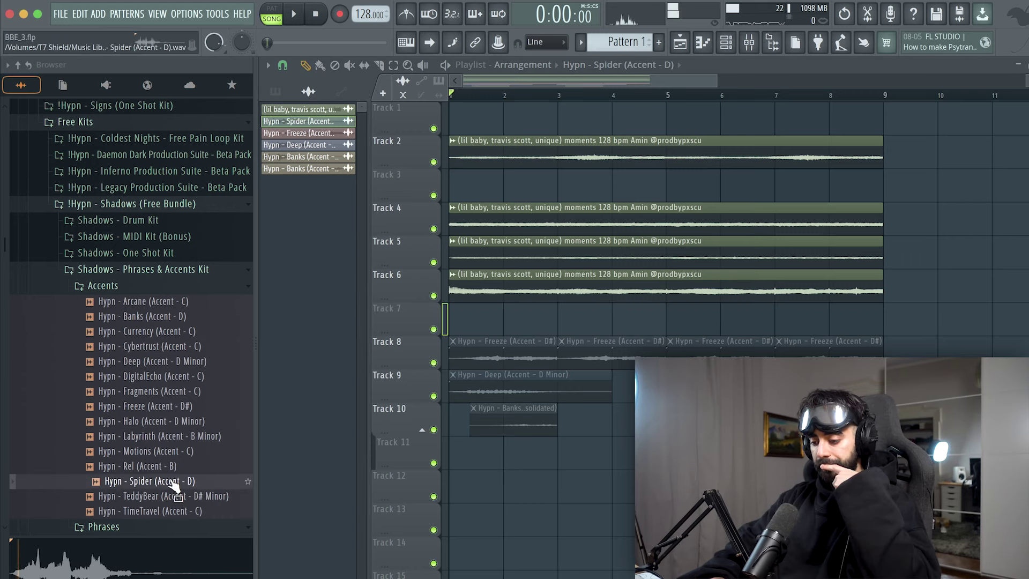
pyautogui.moveTo(173, 481); pyautogui.dragTo(471, 325)
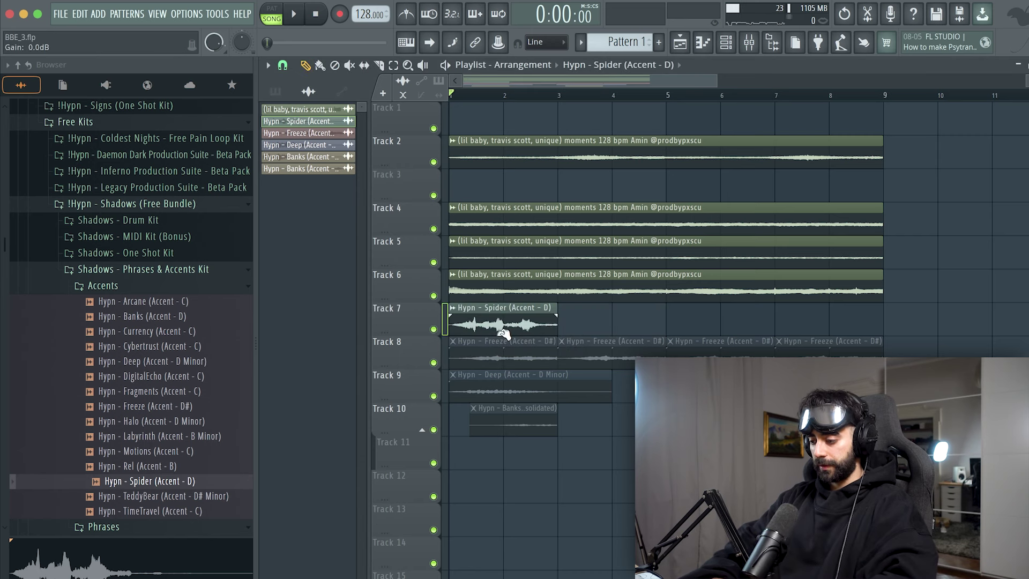
# Step: Duplicate the Spider clip three times so Track 7 is filled up to bar 9
pyautogui.keyDown('super'); pyautogui.click(504, 309); pyautogui.keyUp('super')
pyautogui.press('super+b')
pyautogui.press('super+b')
pyautogui.press('super+b')
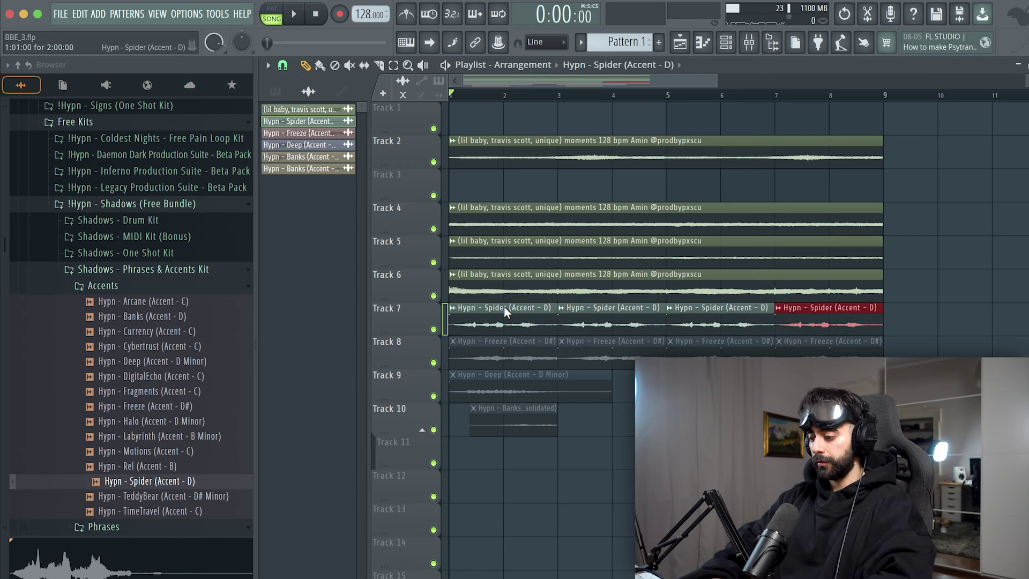
# Step: Solo Track 7 and compare the Spider sample at its original pitch with the same sample pitched up 24 semitones
pyautogui.doubleClick(504, 308)
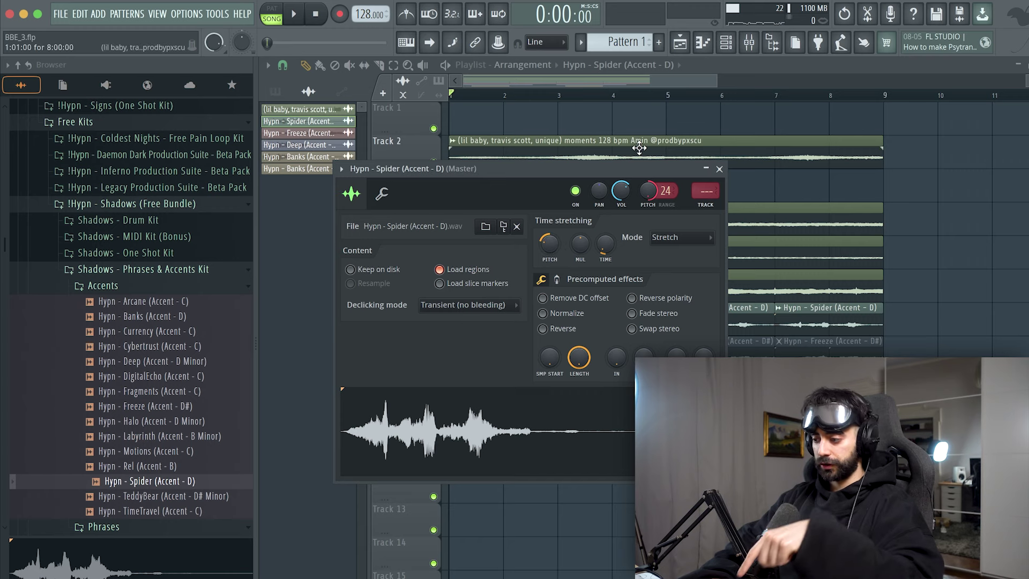
pyautogui.hotkey('shift', 's')
pyautogui.rightClick(654, 194)
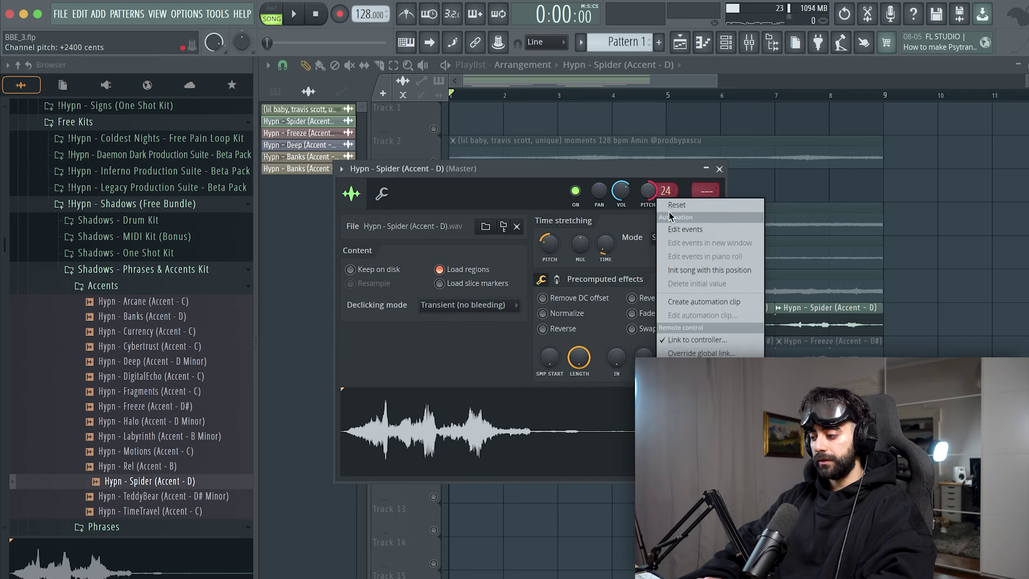
pyautogui.click(670, 207)
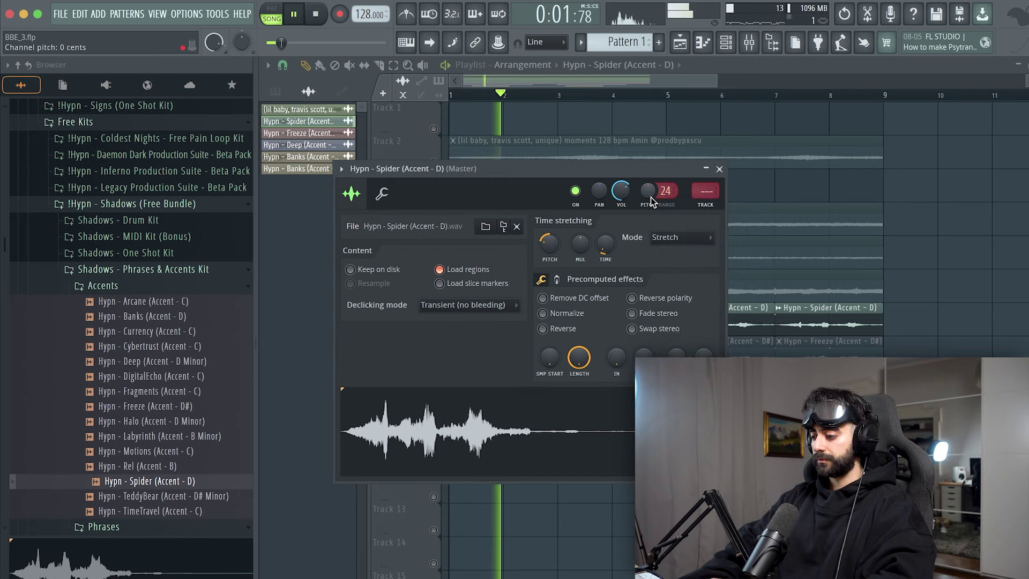
pyautogui.press('space')
pyautogui.moveTo(649, 196); pyautogui.dragTo(649, 167)
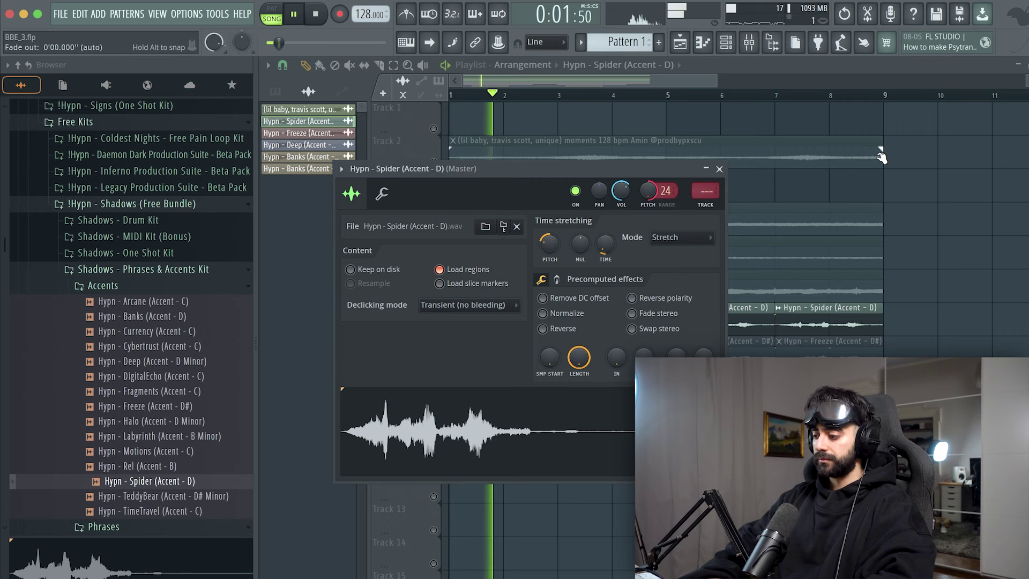
pyautogui.click(720, 169)
pyautogui.press('space')
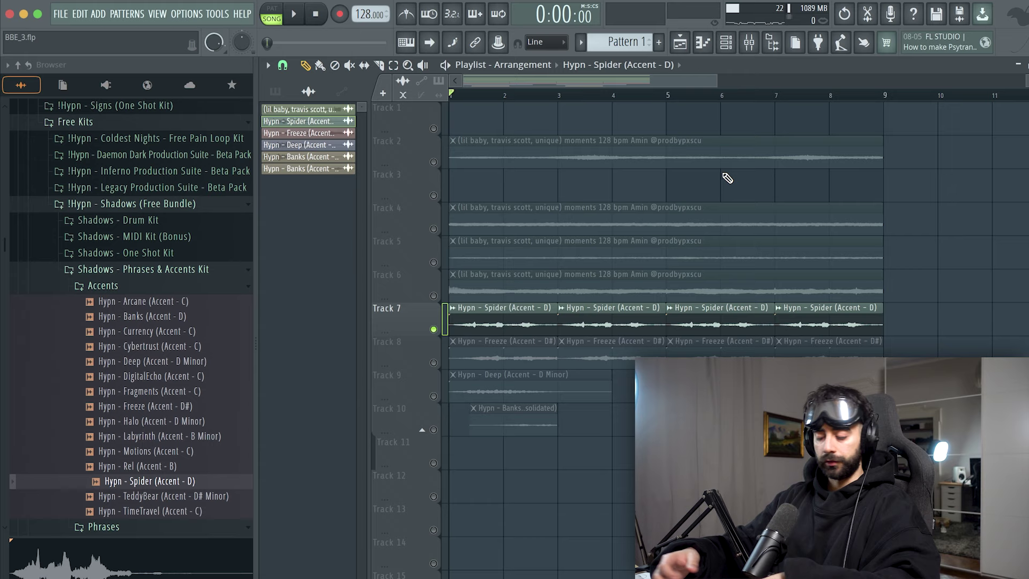
# Step: Unsolo the tracks, preview the Shadows - Drum Kit snares over the loop and add Hypn - Nerve (Snare) to the channel rack
pyautogui.click(434, 262)
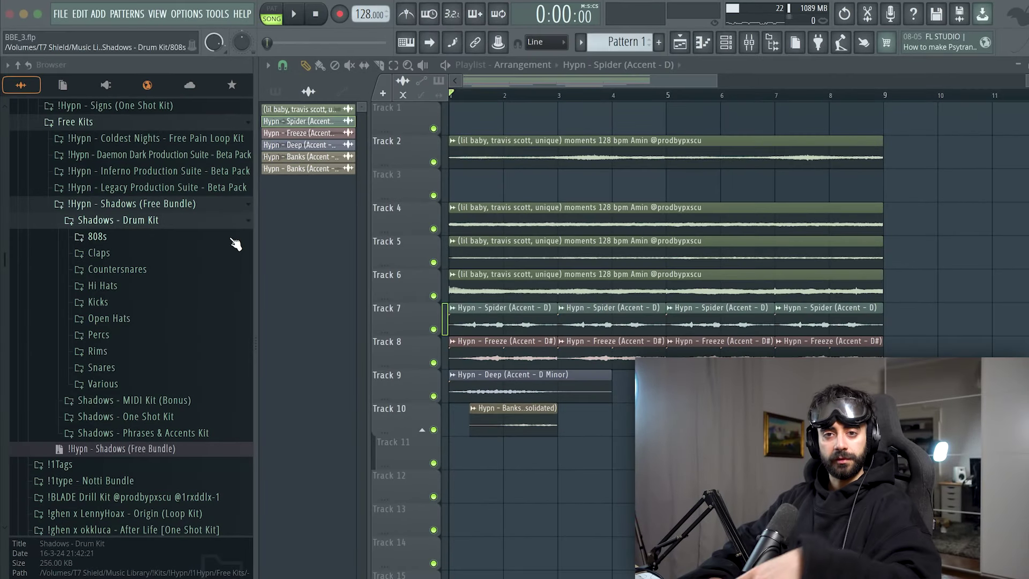
pyautogui.press('space')
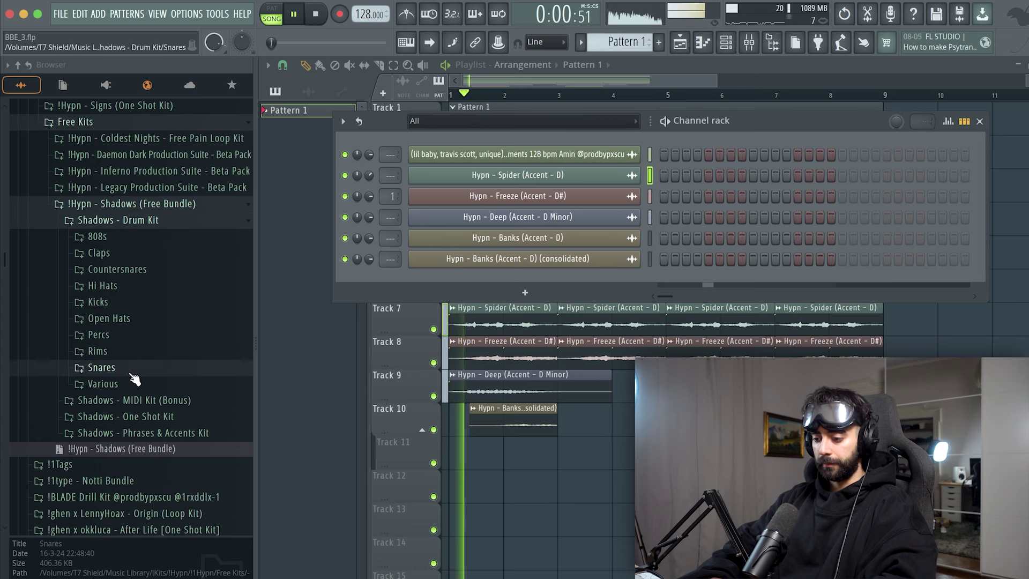
pyautogui.click(130, 370)
pyautogui.click(128, 387)
pyautogui.click(129, 411)
pyautogui.click(135, 427)
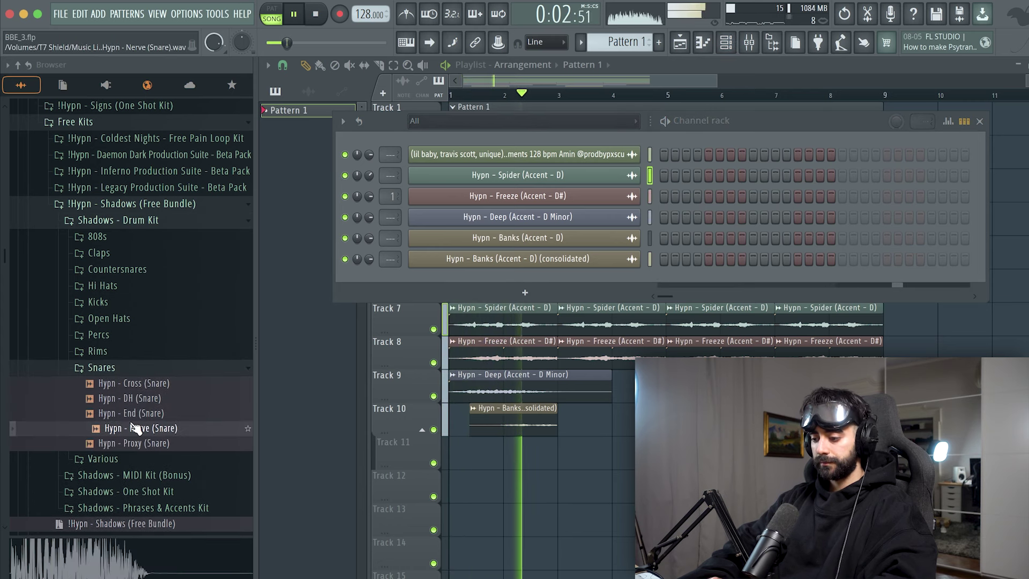
pyautogui.moveTo(138, 427); pyautogui.dragTo(554, 283)
pyautogui.press('space')
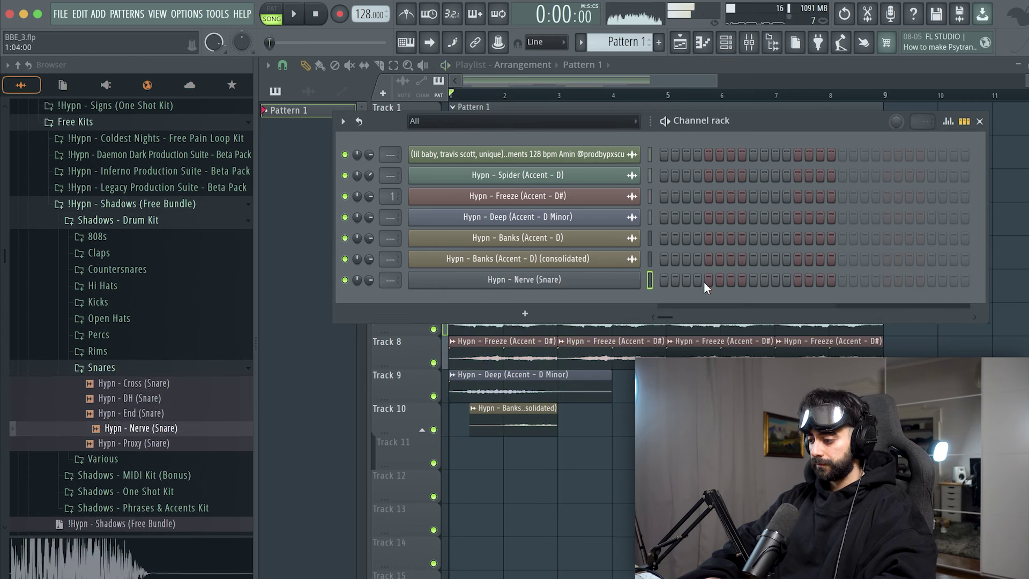
# Step: Place a Hypn - Nerve (Snare) hit on step 9 of the first bar and raise its velocity to the maximum
pyautogui.click(754, 279)
pyautogui.rightClick(608, 281)
pyautogui.click(664, 278)
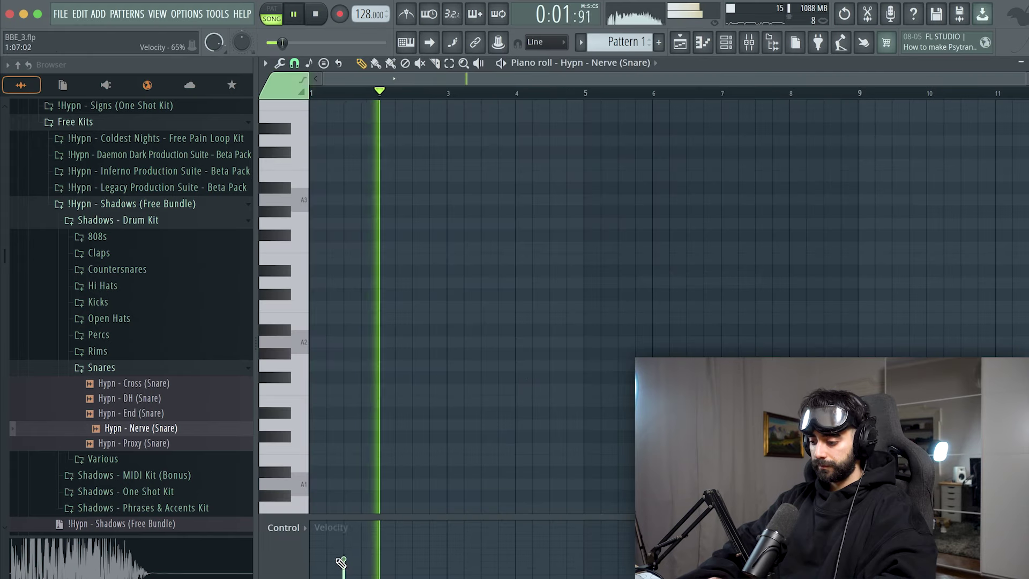
pyautogui.moveTo(343, 563); pyautogui.dragTo(346, 518)
# Step: Select the first bar of the snare pattern and duplicate it seven times to fill eight bars
pyautogui.moveTo(380, 97); pyautogui.dragTo(98, 101)
pyautogui.press('super+b')
pyautogui.press('super+b')
pyautogui.press('super+b')
pyautogui.press('super+b')
pyautogui.press('super+b')
pyautogui.press('super+b')
pyautogui.press('super+b')
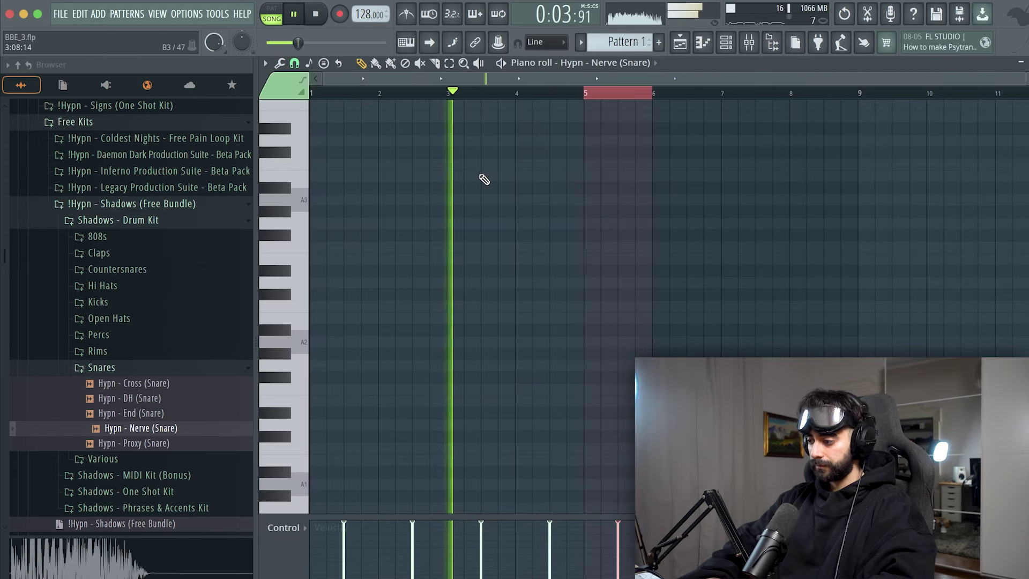
# Step: Load Hypn - Lost (Hi Hat) from the drum kit's Hi Hats folder into the channel rack
pyautogui.click(726, 42)
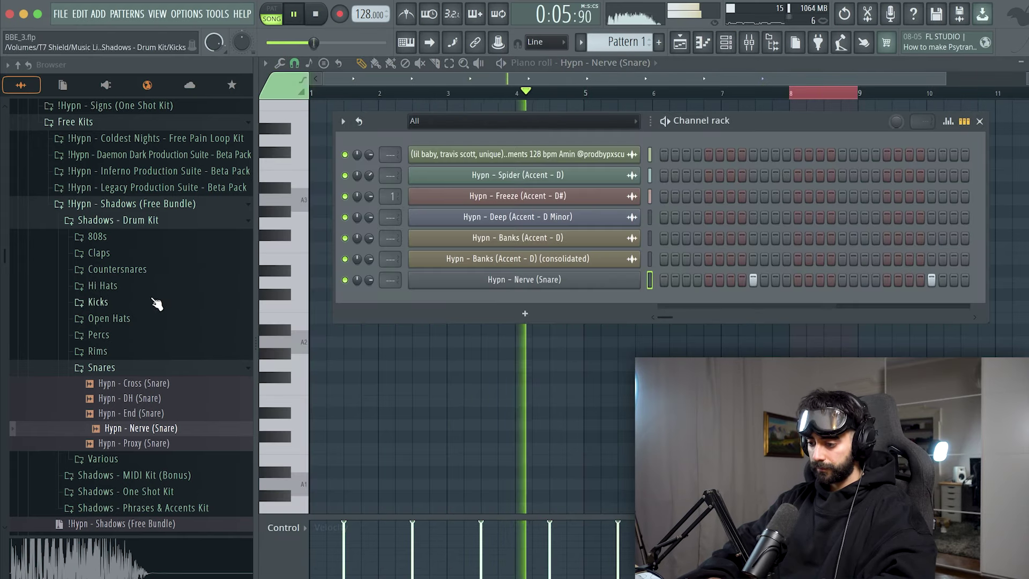
pyautogui.click(103, 285)
pyautogui.click(150, 319)
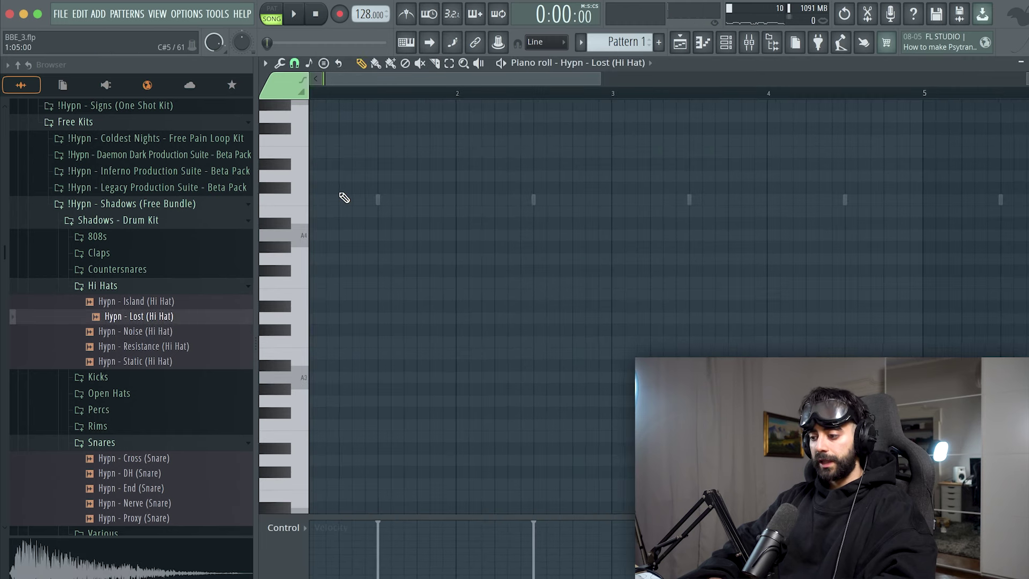
# Step: Place C5 hi-hat notes from the start of bar 1, forming a three-note group with falling velocities
pyautogui.scroll(2, 344, 197)
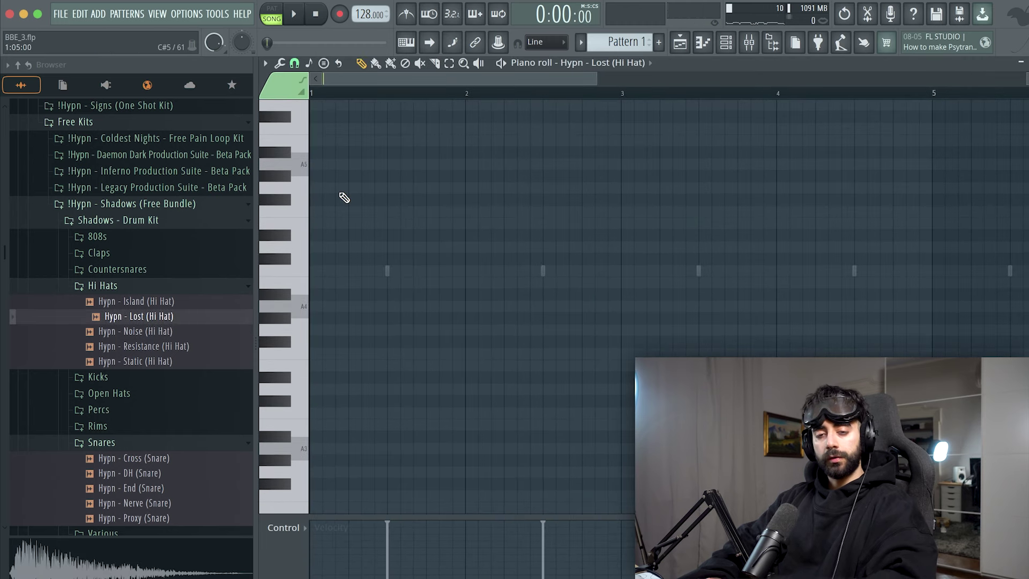
pyautogui.scroll(2, 338, 230)
pyautogui.scroll(1, 337, 249)
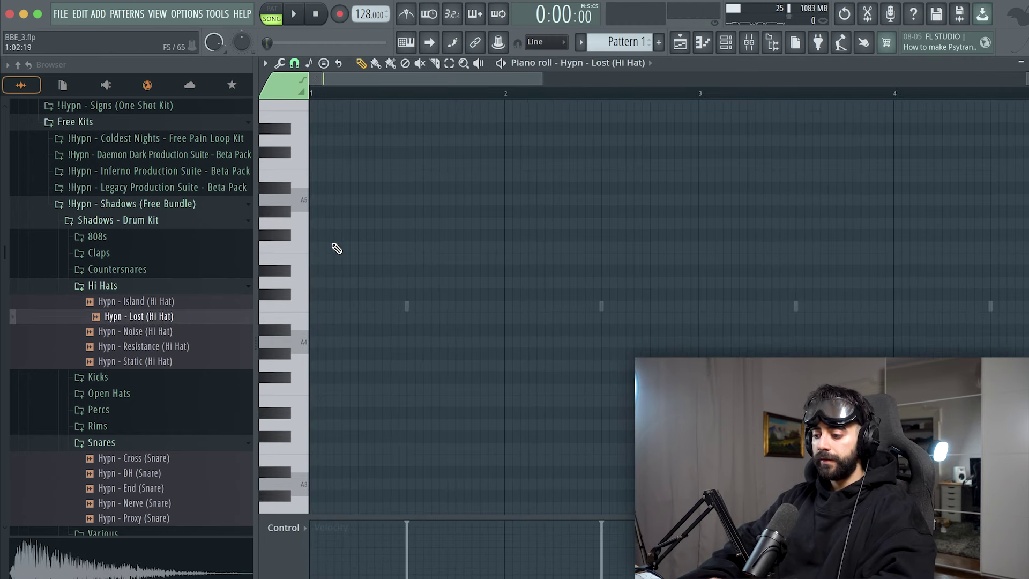
pyautogui.scroll(2, 311, 310)
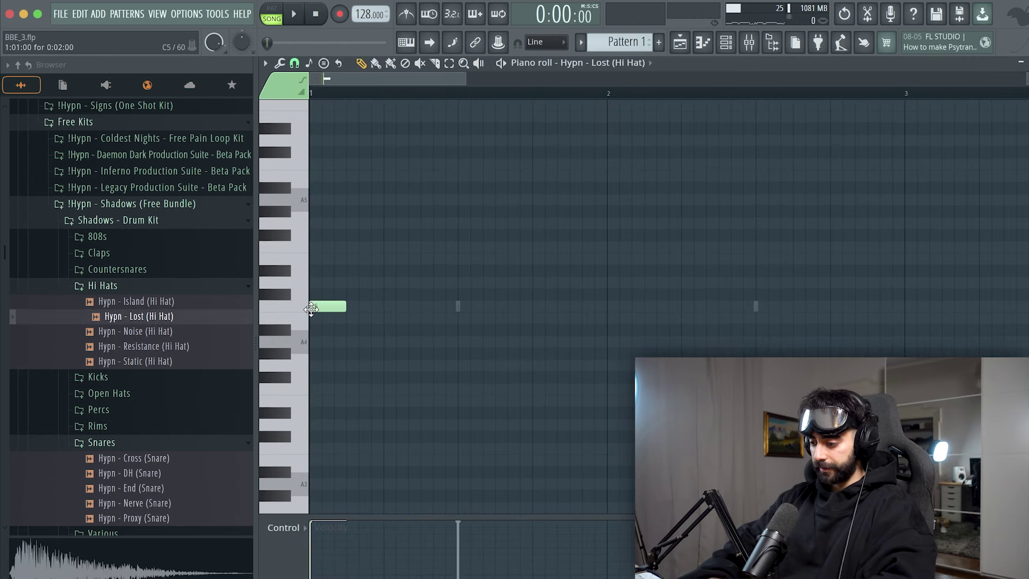
pyautogui.click(294, 64)
pyautogui.click(310, 236)
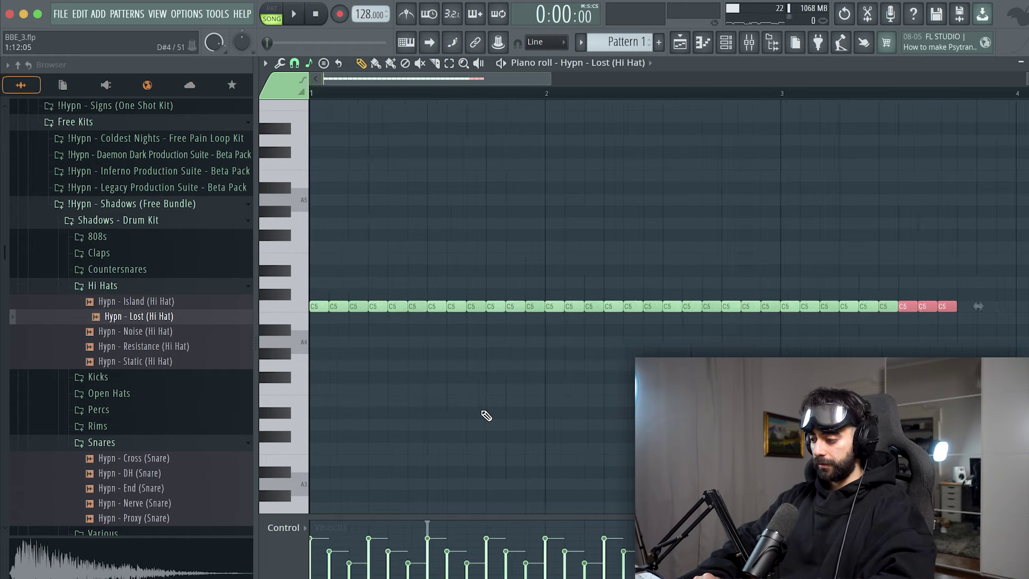
# Step: Duplicate the three-note C5 hi-hat group along the pattern and delete the copies beyond the fourth bar
pyautogui.press('super+b')
pyautogui.press('super+b')
pyautogui.press('super+b')
pyautogui.press('super+b')
pyautogui.press('super+b')
pyautogui.press('super+b')
pyautogui.press('super+b')
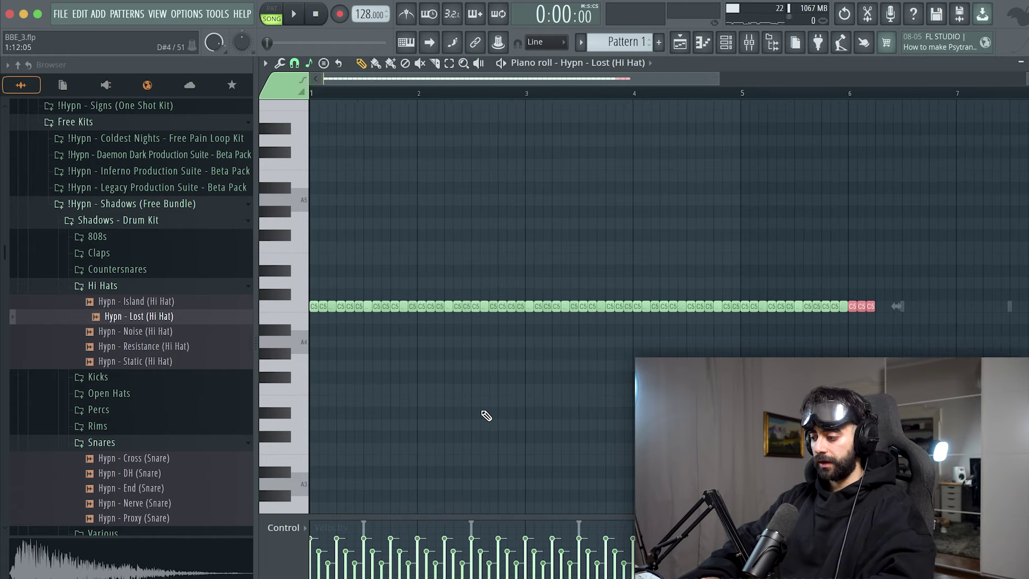
pyautogui.scroll(-2, 733, 229)
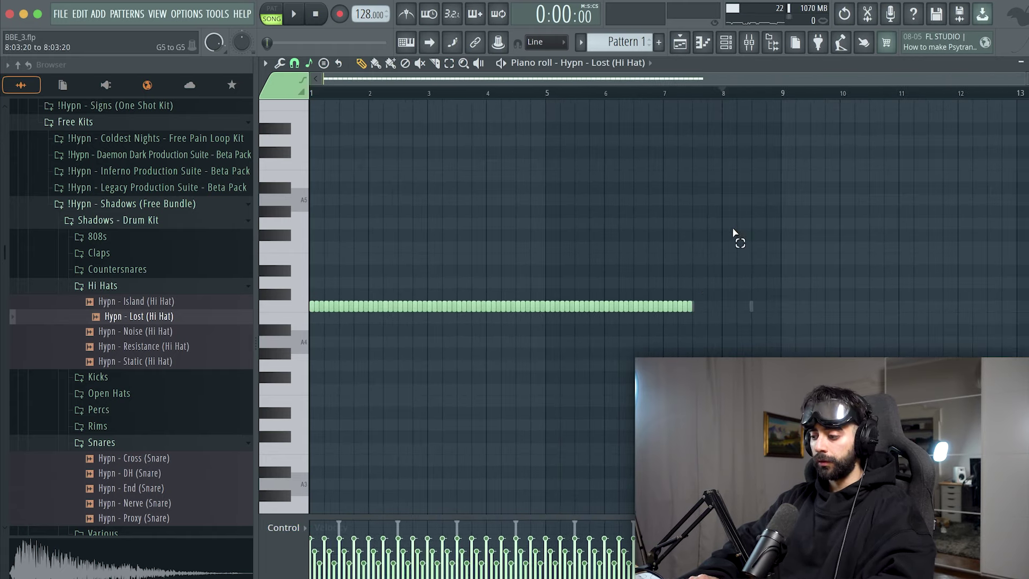
pyautogui.moveTo(732, 219); pyautogui.dragTo(546, 377)
pyautogui.press('Delete')
# Step: Chop the last three hi-hat notes of bar 1 into a faster roll with the Chopper and give it a falling velocity ramp
pyautogui.scroll(2, 500, 359)
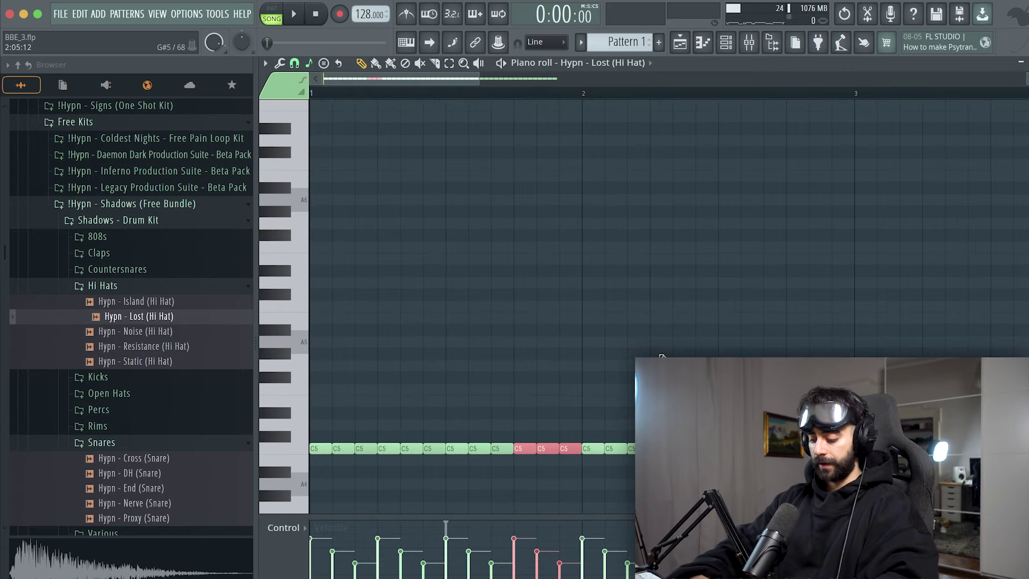
pyautogui.hotkey('alt', 'u')
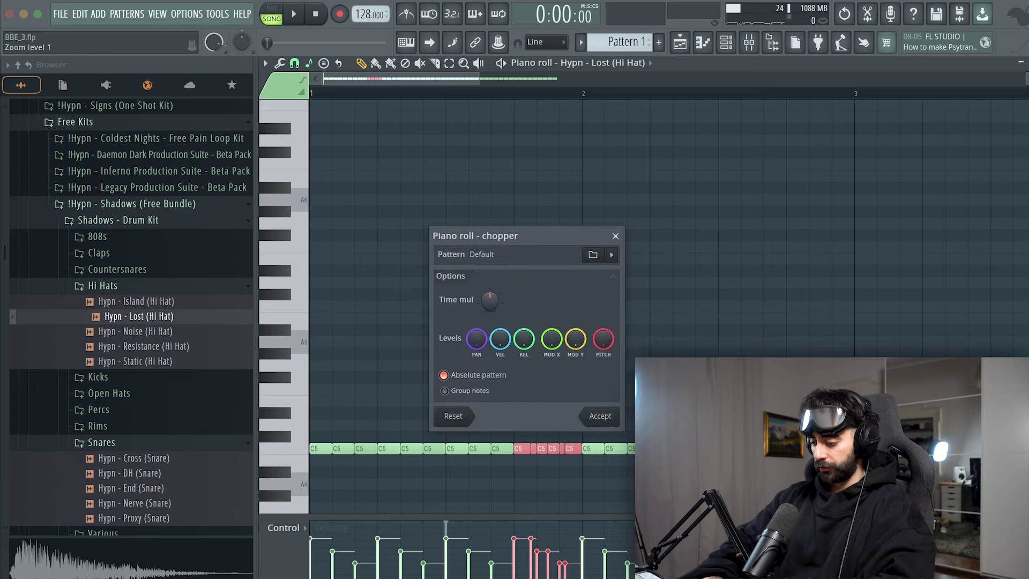
pyautogui.moveTo(489, 295); pyautogui.dragTo(488, 306)
pyautogui.press('space')
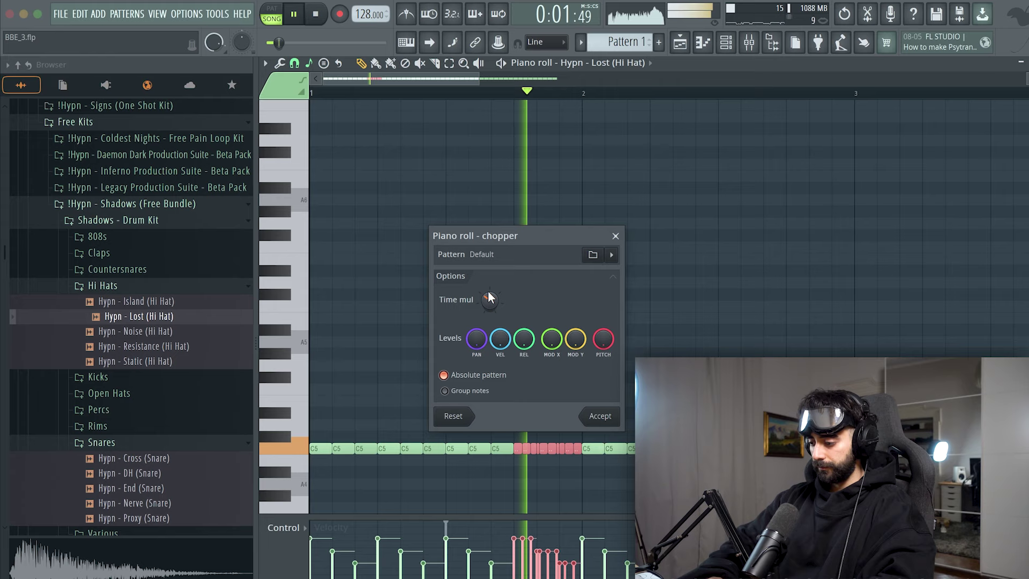
pyautogui.click(599, 416)
pyautogui.press('space')
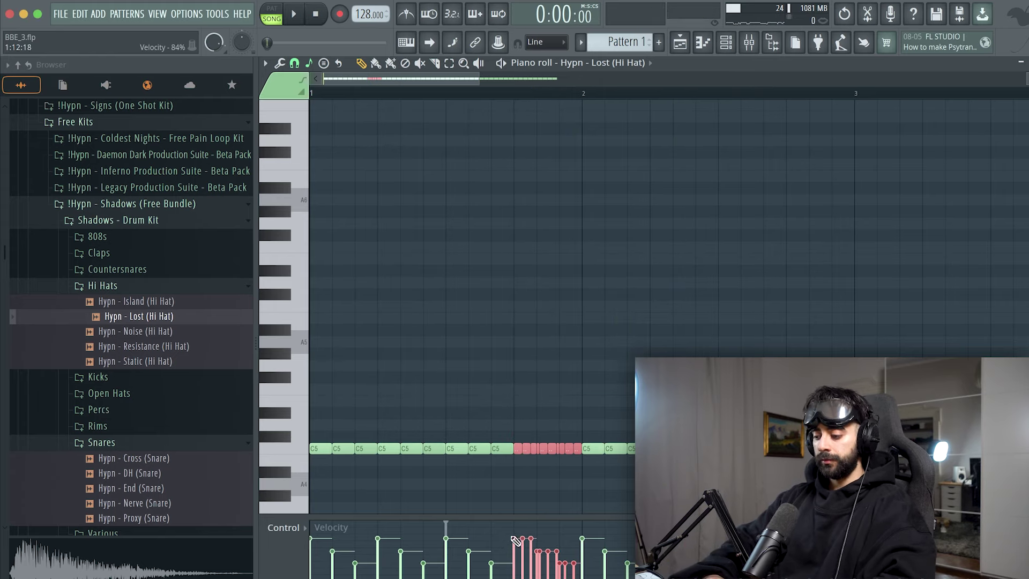
pyautogui.moveTo(512, 535); pyautogui.dragTo(585, 573)
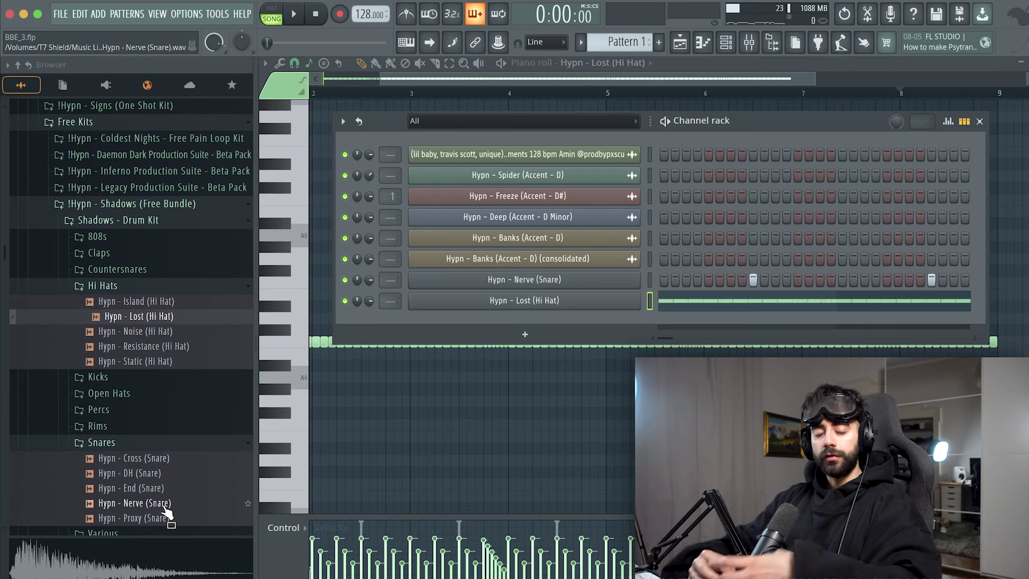
# Step: Preview Hypn - End (Snare) over the playing loop and add it to the channel rack
pyautogui.click(142, 492)
pyautogui.press('space')
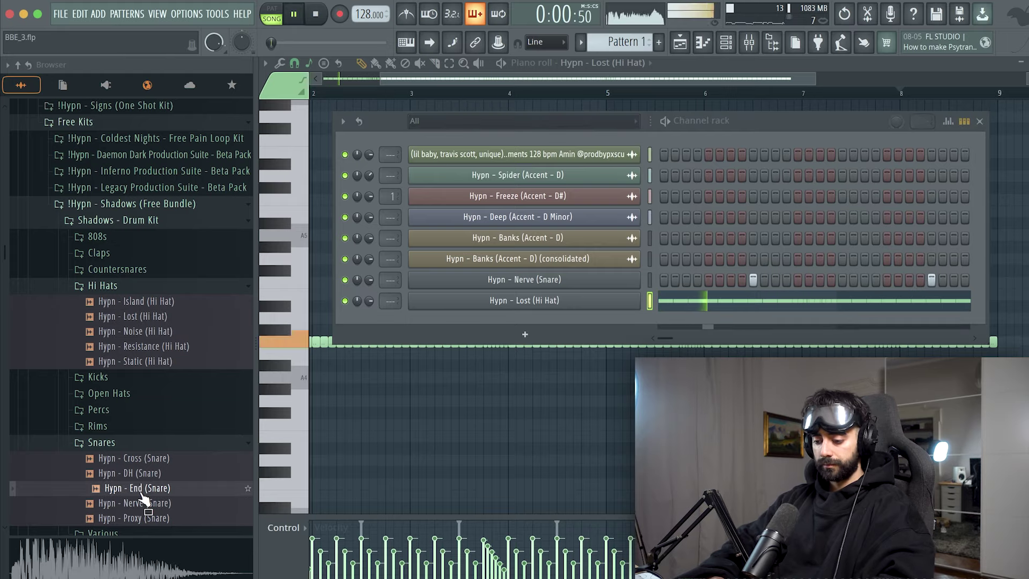
pyautogui.moveTo(145, 501); pyautogui.dragTo(435, 322)
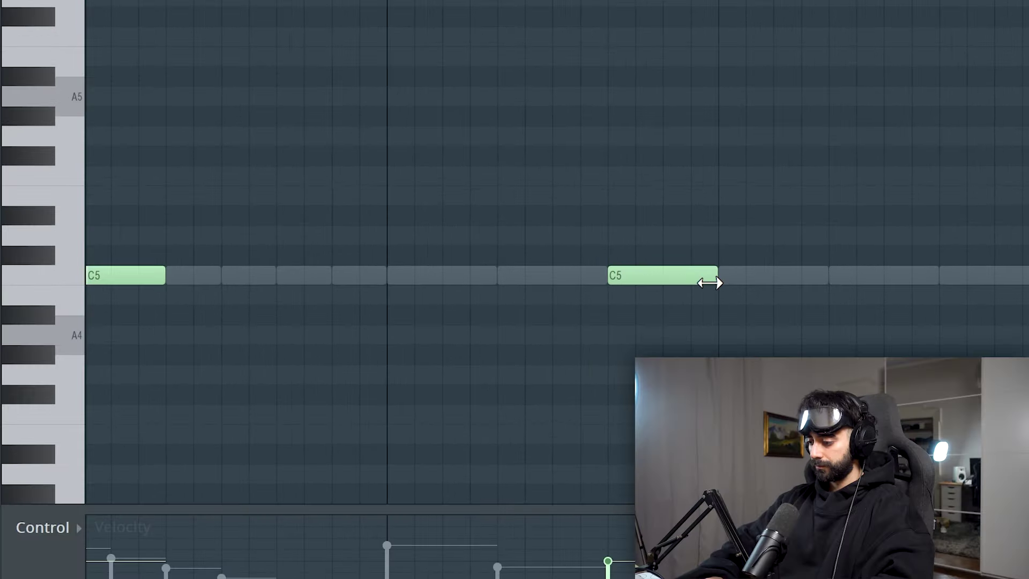
# Step: Lower the velocity of the C5 End snare hit and build descending three-note groups on G5, F5 and D#5 in bar 8
pyautogui.moveTo(608, 561); pyautogui.dragTo(607, 578)
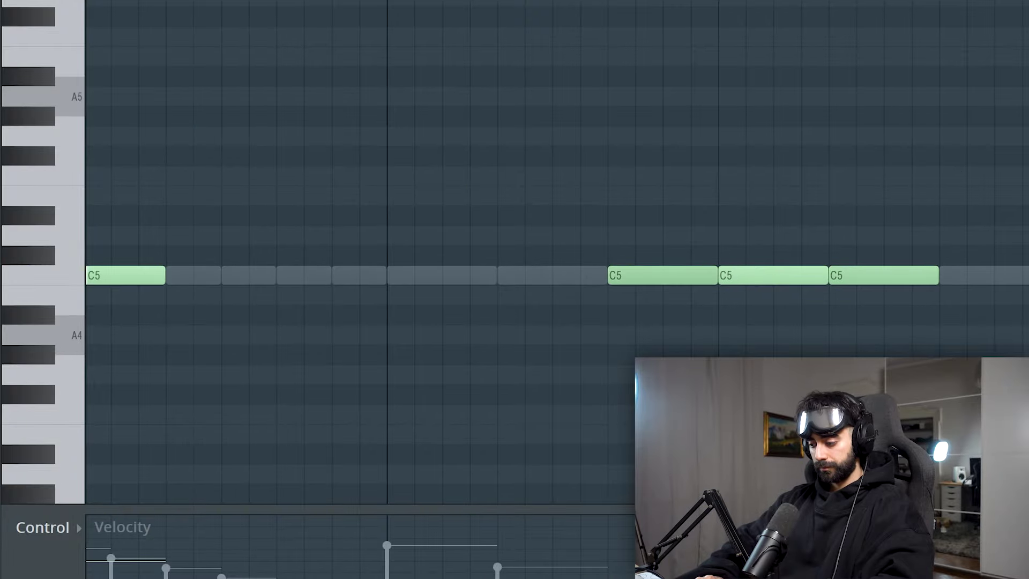
pyautogui.scroll(-10, 719, 342)
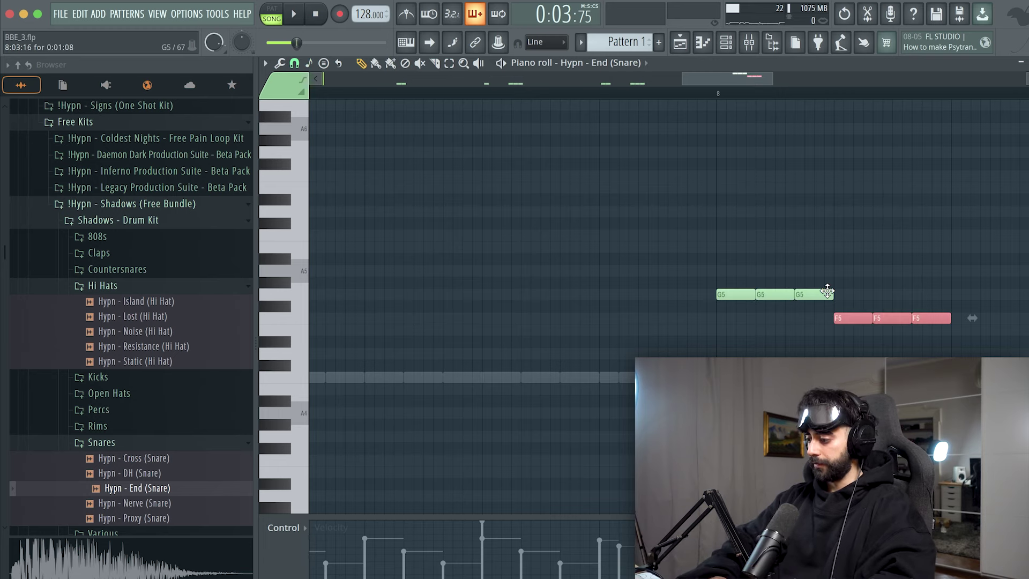
pyautogui.press('super+b')
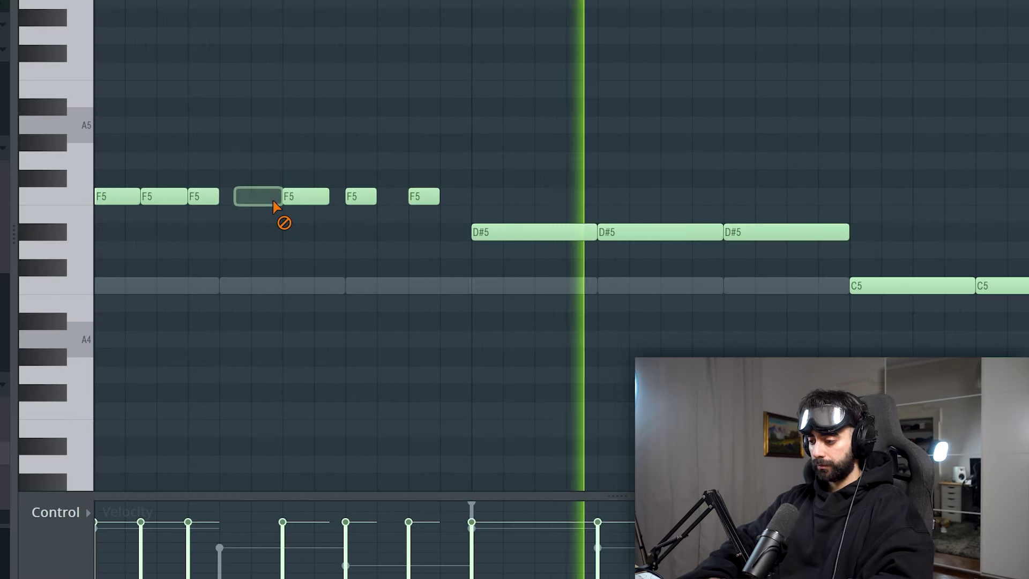
# Step: Rework the F5 snare group in bar 8 into a roll of three short and two longer hits, and play it back
pyautogui.moveTo(273, 201); pyautogui.dragTo(230, 200)
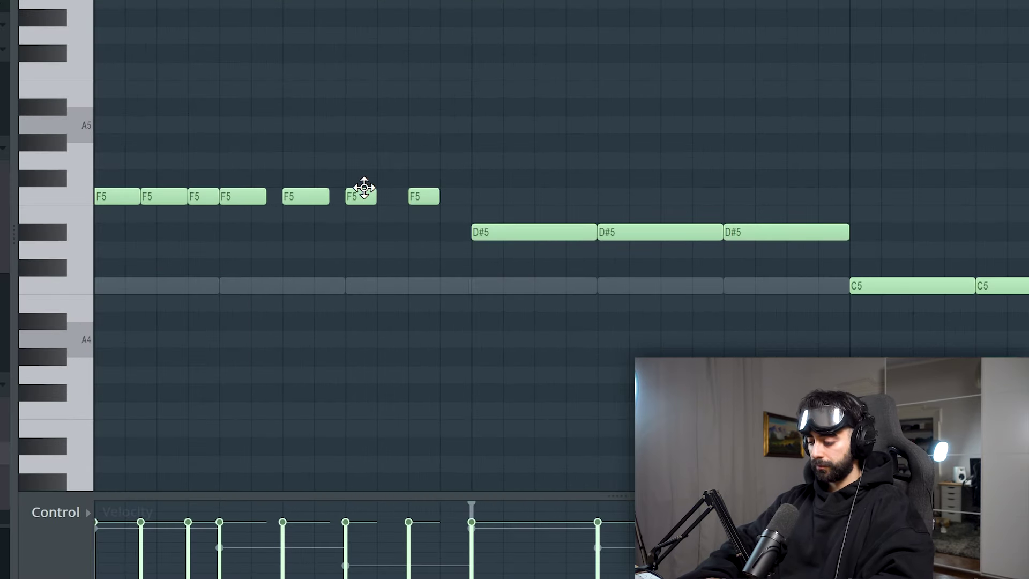
pyautogui.scroll(-2, 364, 188)
pyautogui.press('space')
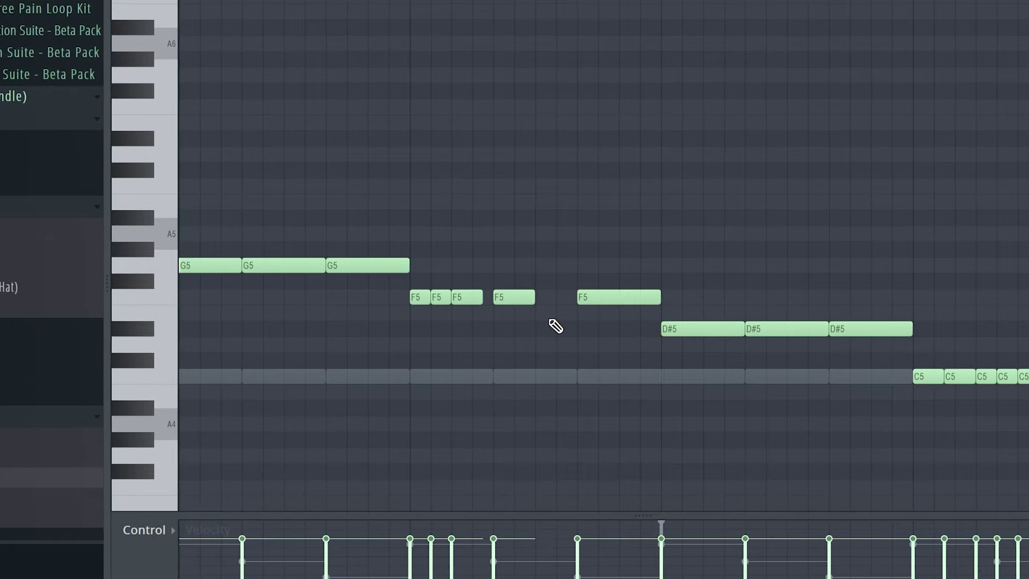
pyautogui.hotkey('ctrl', 'a')
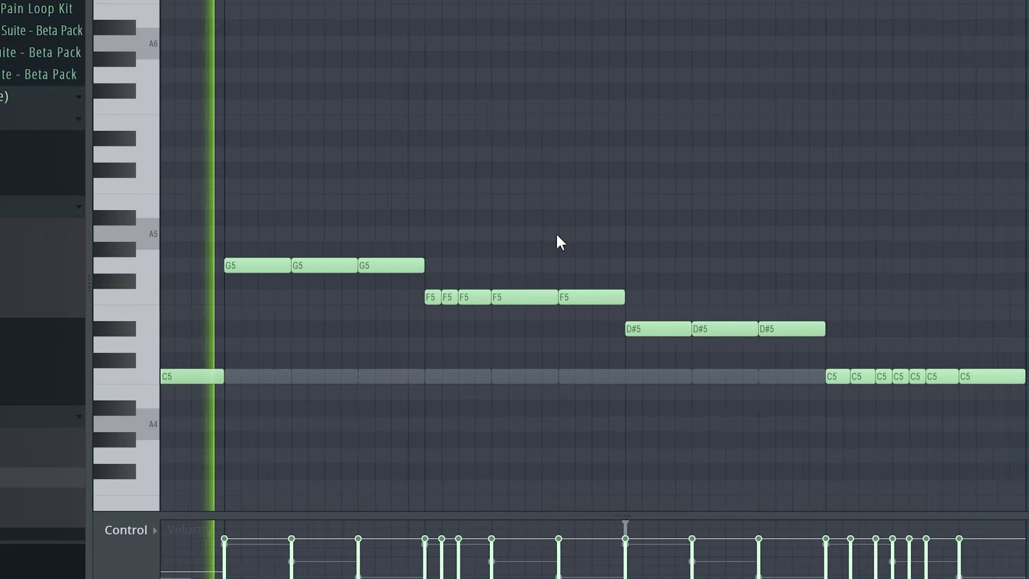
pyautogui.scroll(-1, 557, 236)
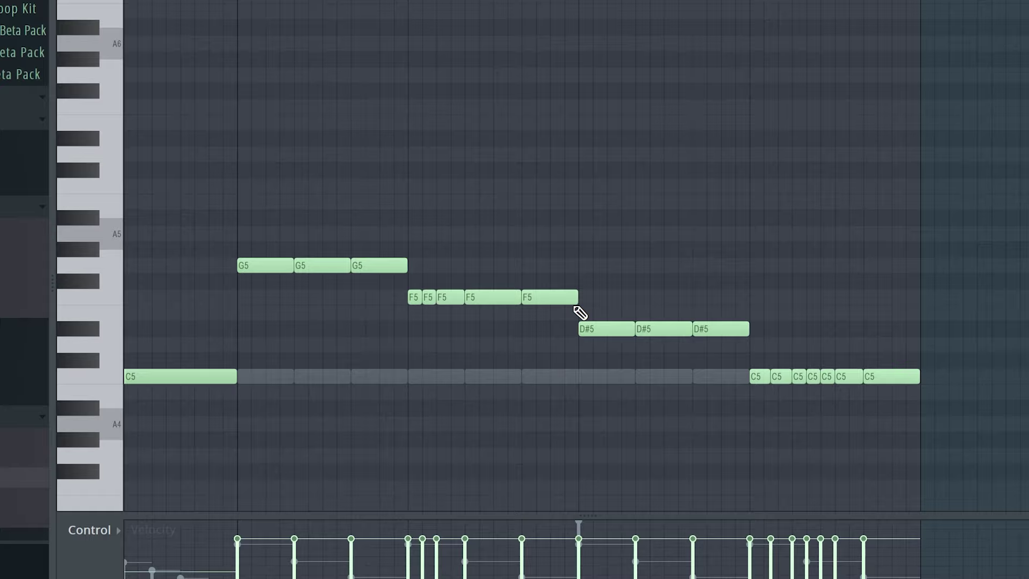
pyautogui.scroll(-1, 574, 307)
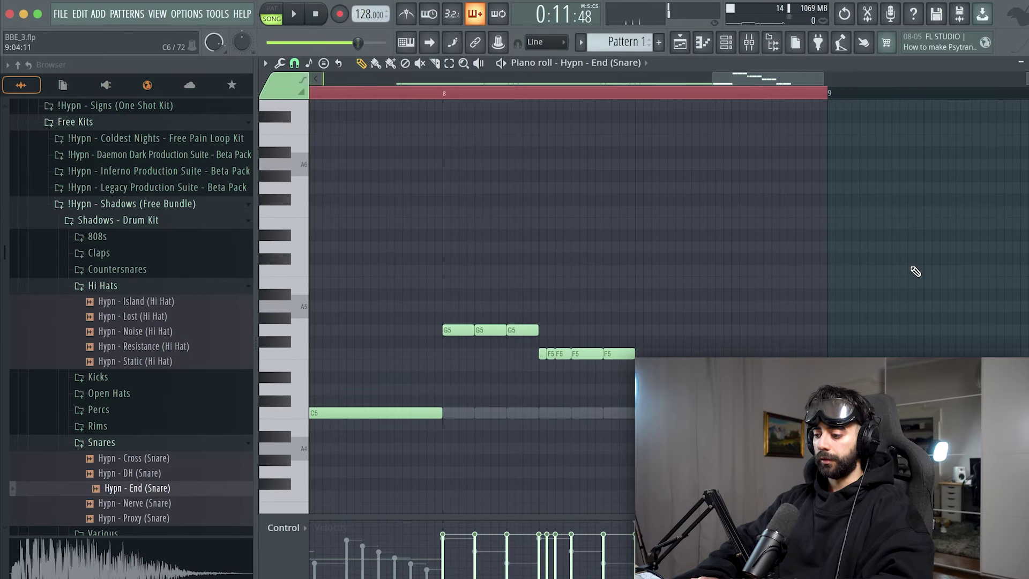
# Step: Select the descending snare roll in bar 8, reduce its velocities and play it back
pyautogui.moveTo(910, 263); pyautogui.dragTo(449, 512)
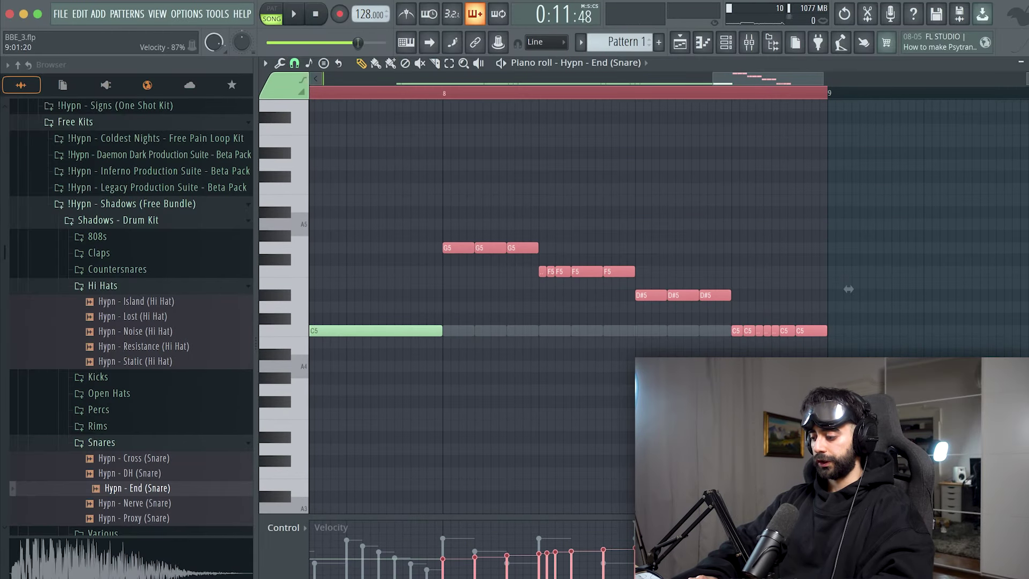
pyautogui.press('space')
pyautogui.scroll(-6, 1000, 283)
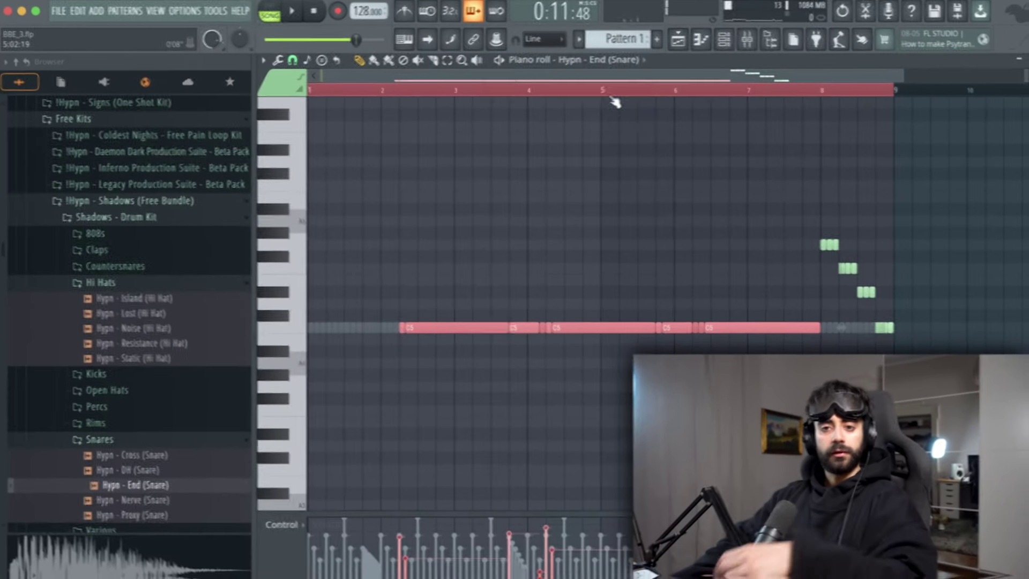
# Step: Load Hypn - Darkness (808) from the drum kit's 808s folder into the channel rack and close its sampler settings
pyautogui.click(726, 45)
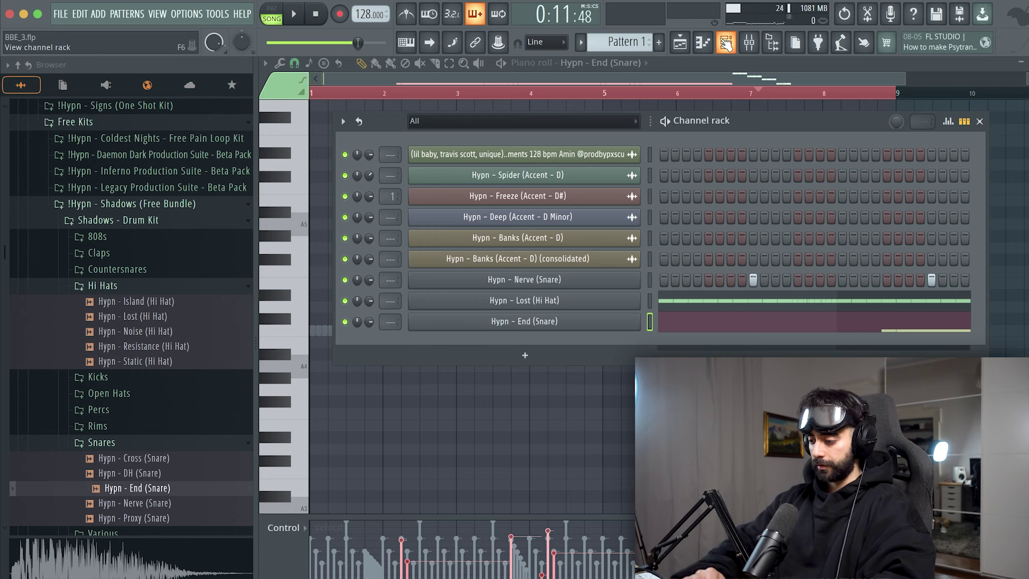
pyautogui.click(182, 238)
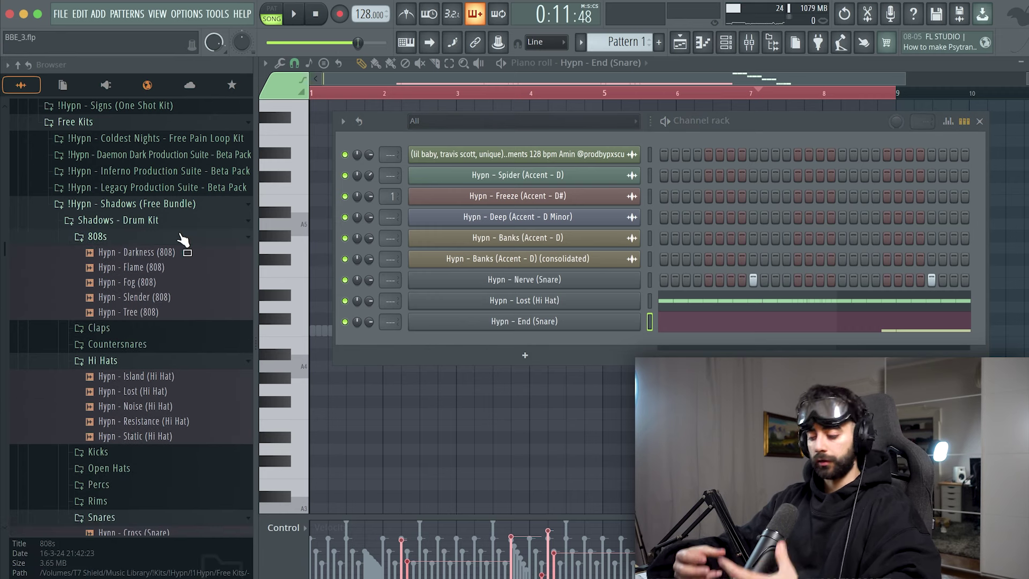
pyautogui.moveTo(180, 256); pyautogui.dragTo(400, 204)
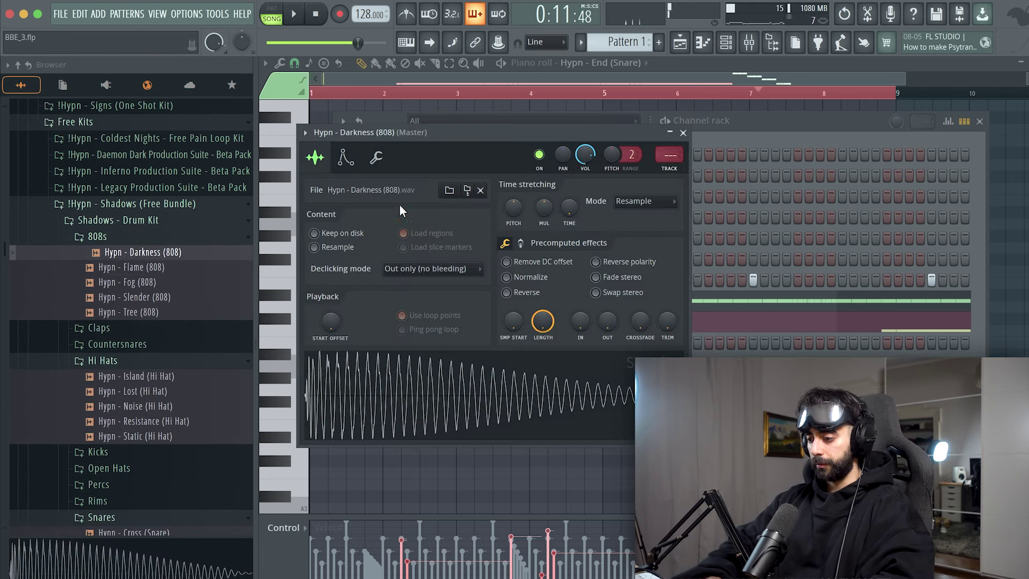
pyautogui.click(682, 133)
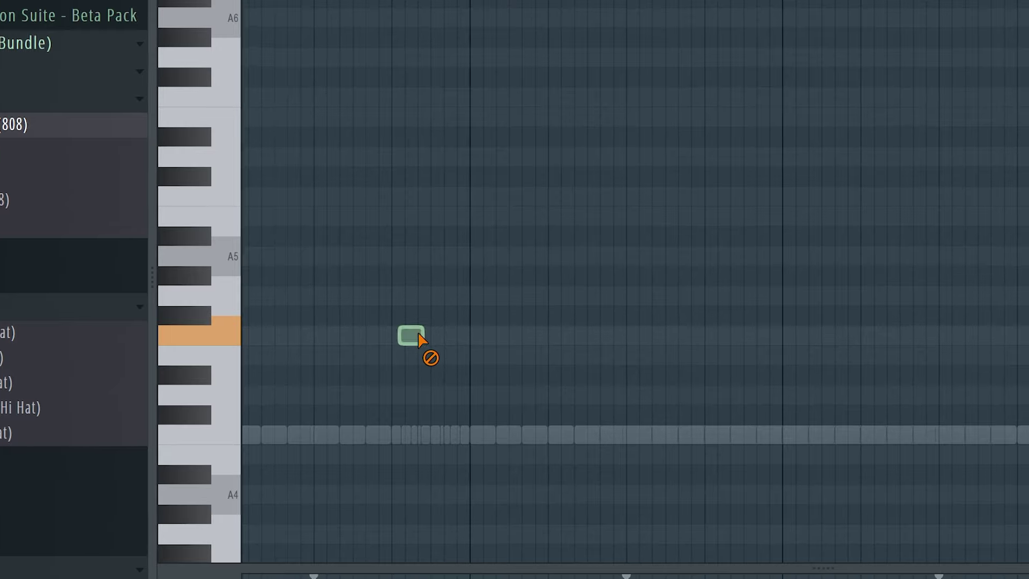
# Step: Remove the misplaced 808 note, place an F5 note on the bar's last beat and play the pattern back
pyautogui.rightClick(420, 340)
pyautogui.click(349, 339)
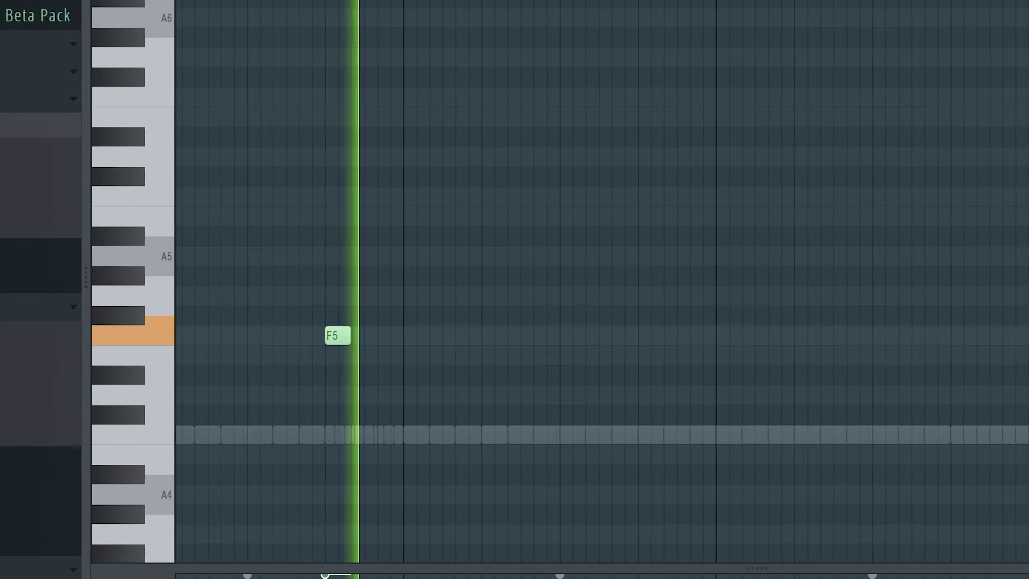
pyautogui.click(164, 1)
pyautogui.press('space')
pyautogui.click(123, 104)
pyautogui.press('space')
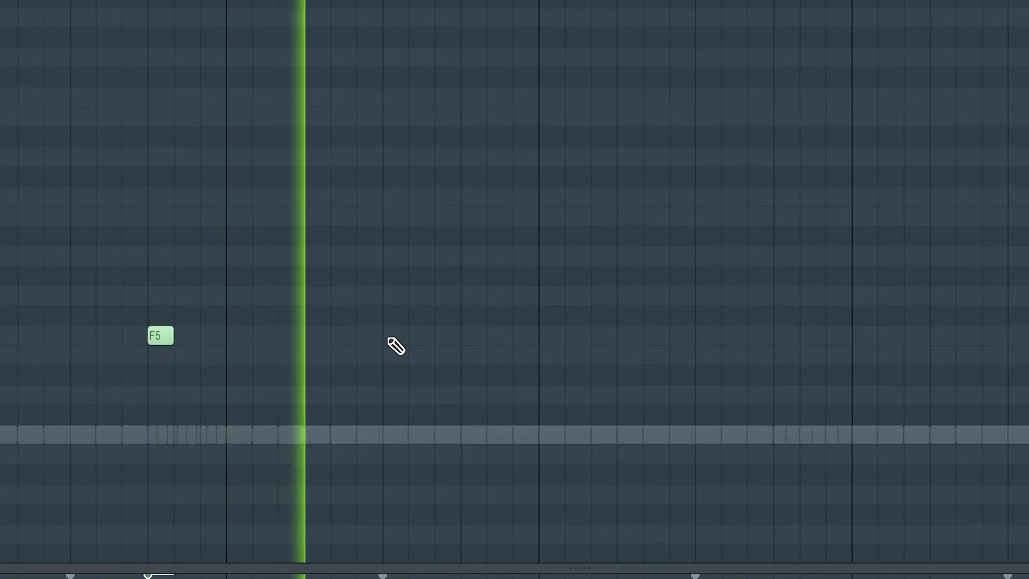
# Step: Add another F5 808 note on the next bar's last beat, followed by E5 notes from the following bar line
pyautogui.click(483, 336)
pyautogui.click(561, 356)
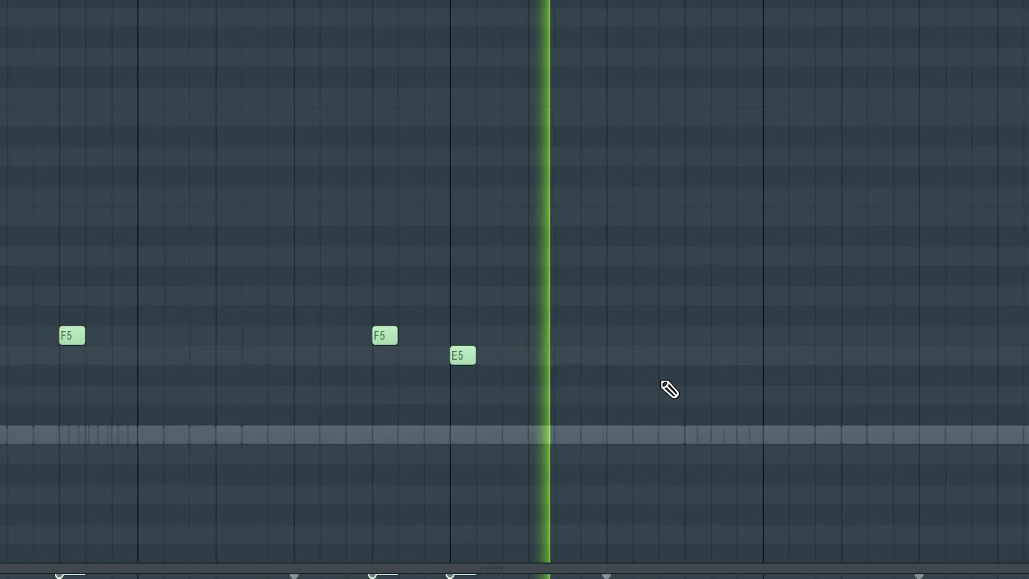
pyautogui.click(718, 355)
pyautogui.click(847, 355)
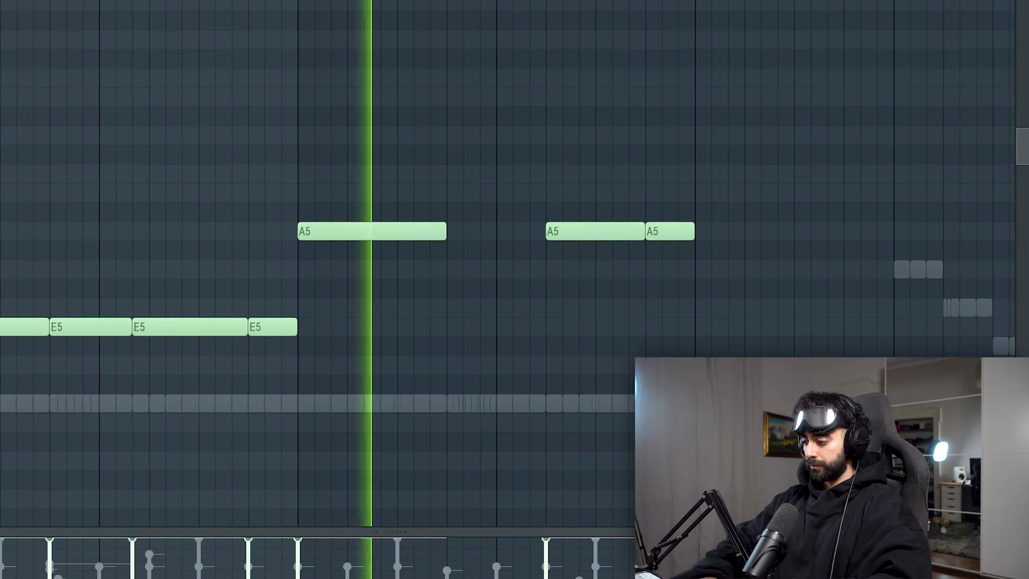
# Step: Add an A5 808 note at the start of bar 7 and extend it towards the bar's last beat
pyautogui.click(718, 231)
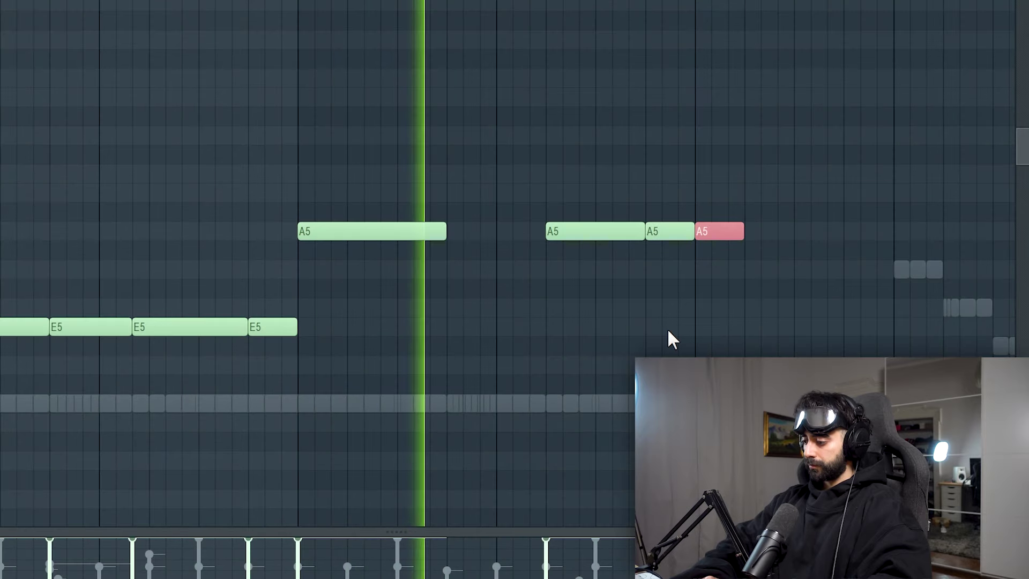
pyautogui.moveTo(740, 231); pyautogui.dragTo(858, 229)
pyautogui.hscroll(4, 841, 235)
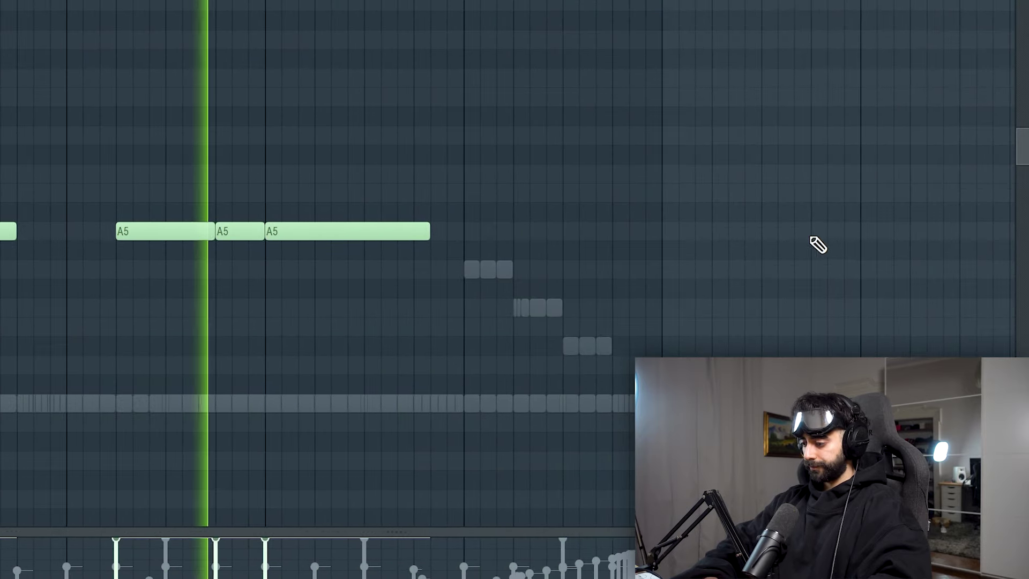
# Step: Add a short A5 808 note at the end of bar 7, a B5 note at bar 8 and a C6 note halfway through bar 8
pyautogui.scroll(3, 515, 265)
pyautogui.press('c')
pyautogui.click(329, 231)
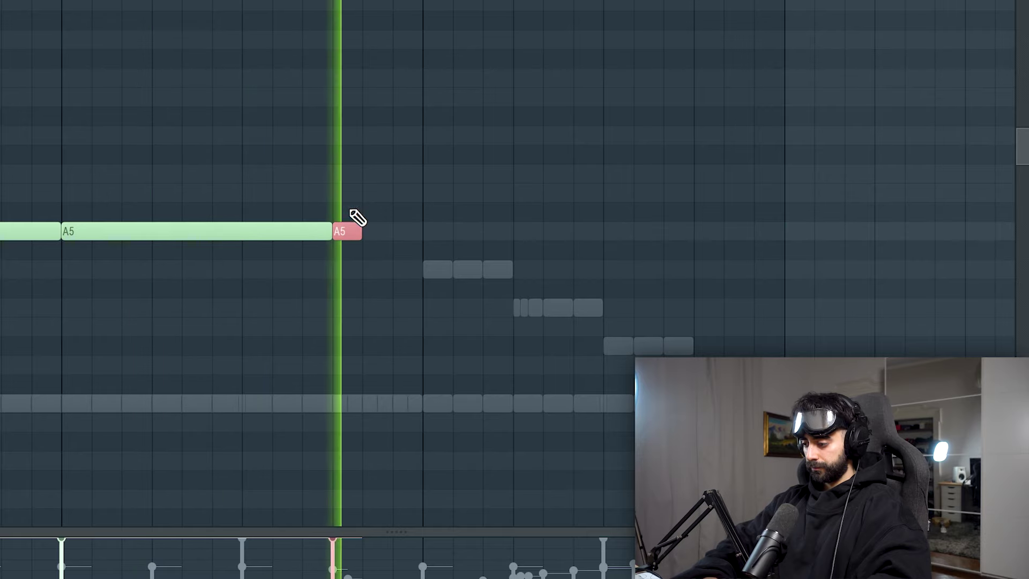
pyautogui.click(423, 193)
pyautogui.click(612, 174)
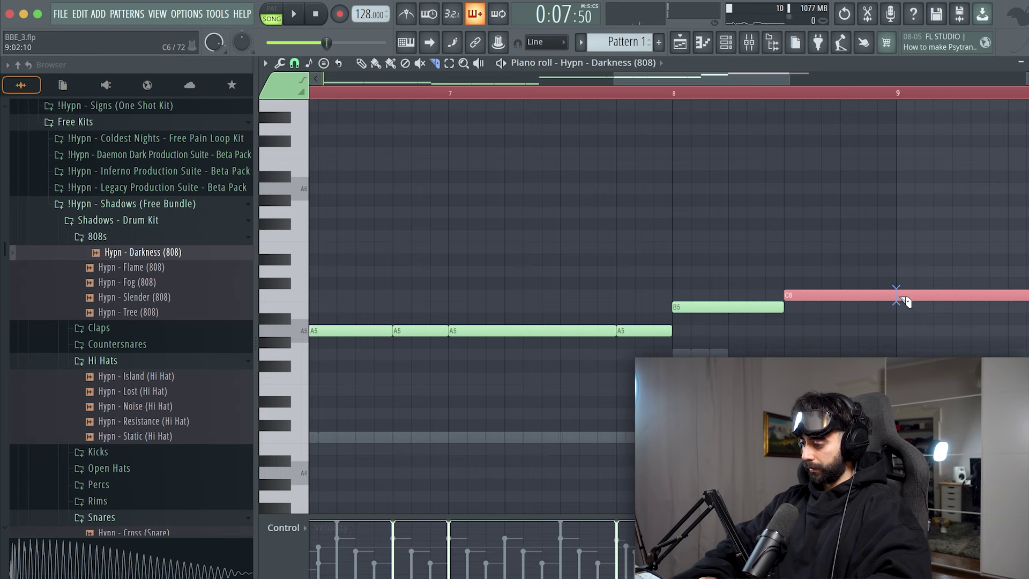
# Step: Cut off the C6 808 note's excess past the bar 9 line and check the bassline in playback
pyautogui.rightClick(901, 297)
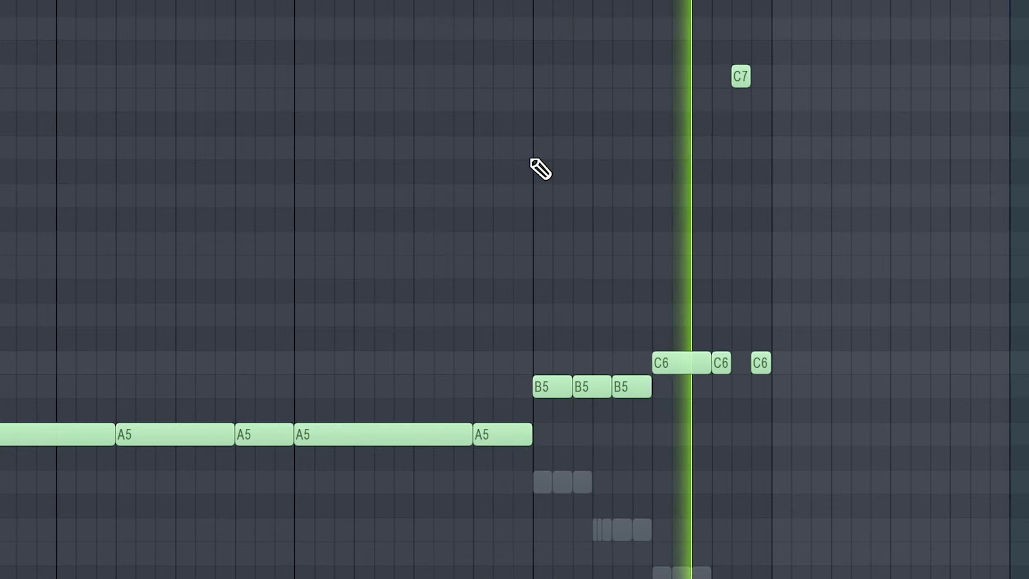
pyautogui.press('space')
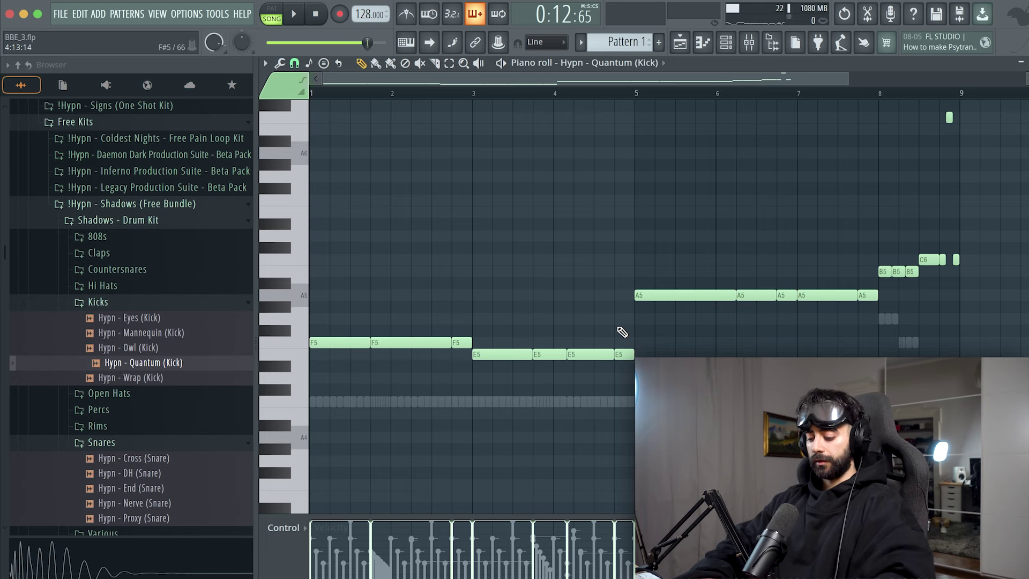
# Step: Preview the Quantum kick notes at C5 without applying the change, enable Reverse polarity on the kick sample and start playback
pyautogui.hotkey('alt', 'k')
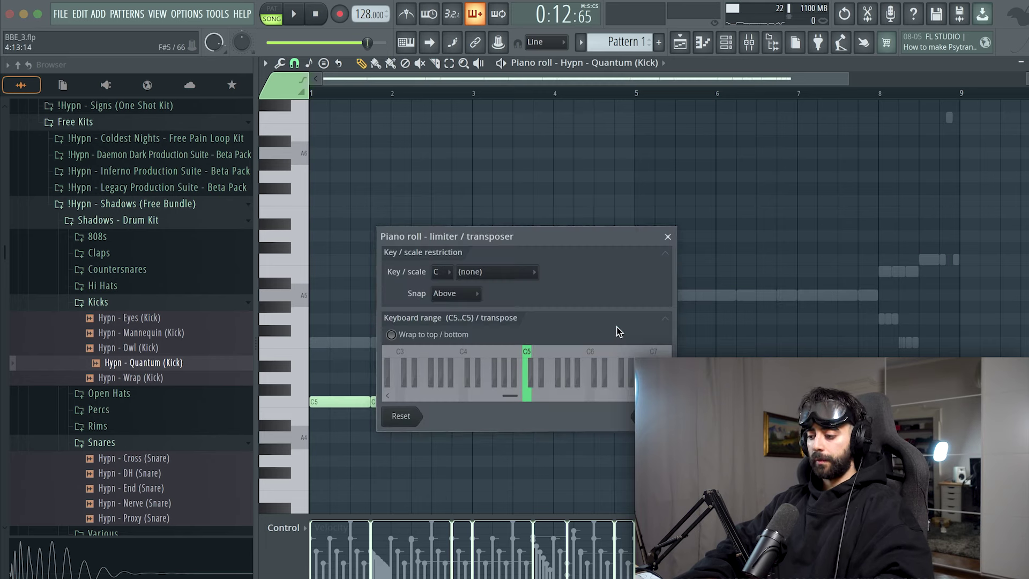
pyautogui.press('Escape')
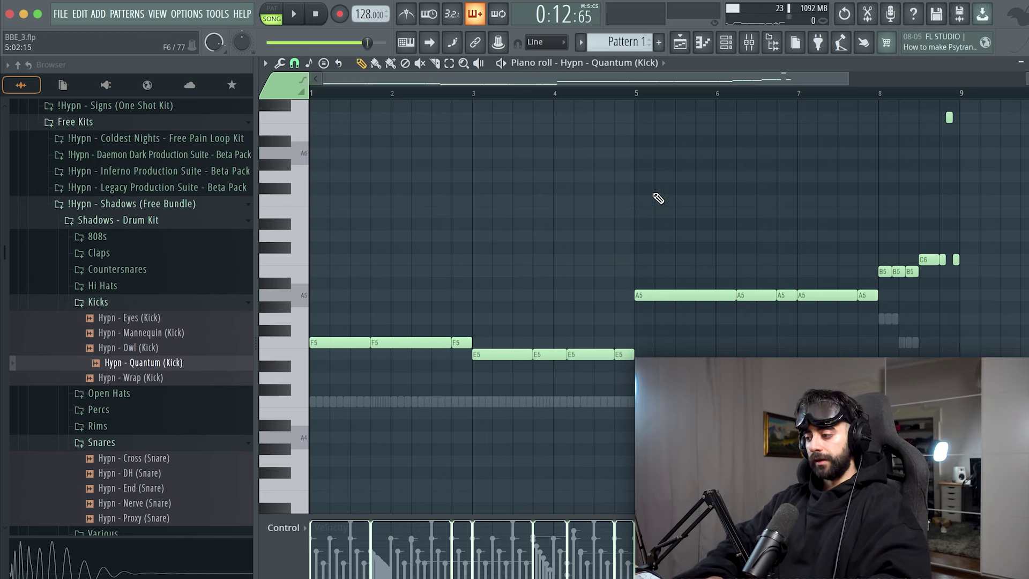
pyautogui.press('F6')
pyautogui.click(574, 369)
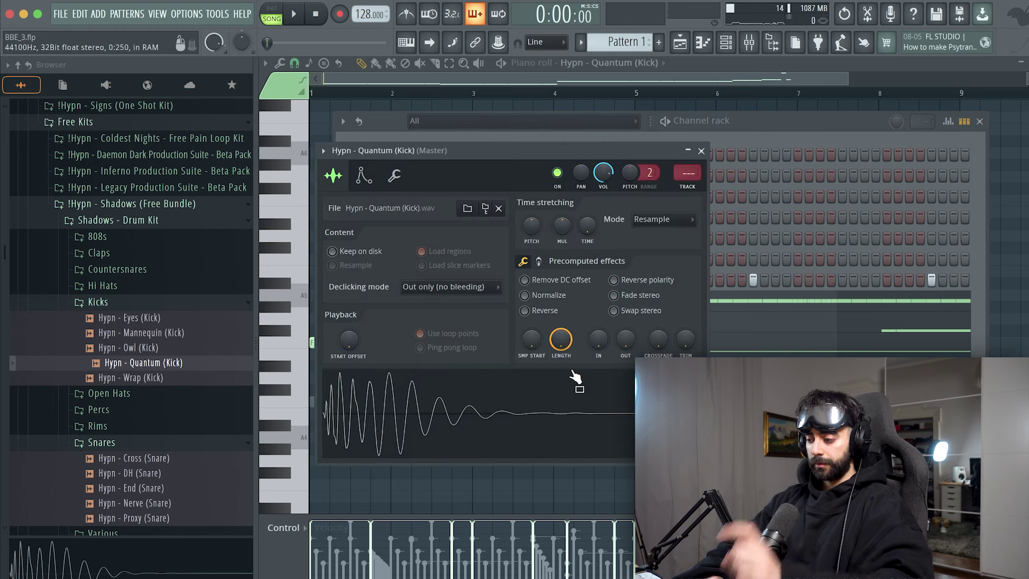
pyautogui.click(623, 279)
pyautogui.press('space')
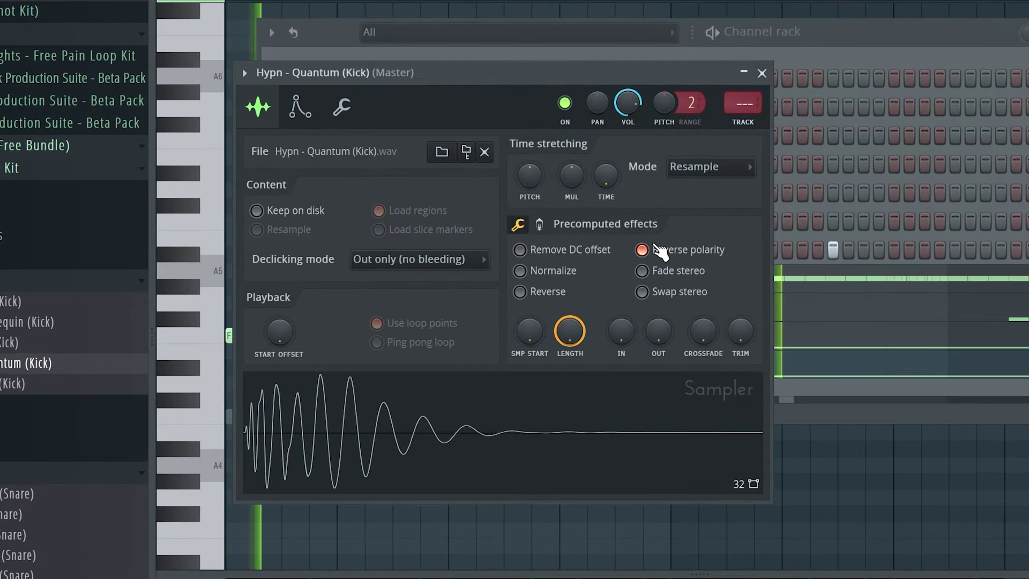
# Step: Close the kick's sampler settings and collapse all its notes to C5 with the limiter/transposer
pyautogui.rightClick(853, 503)
pyautogui.hotkey('alt', 'k')
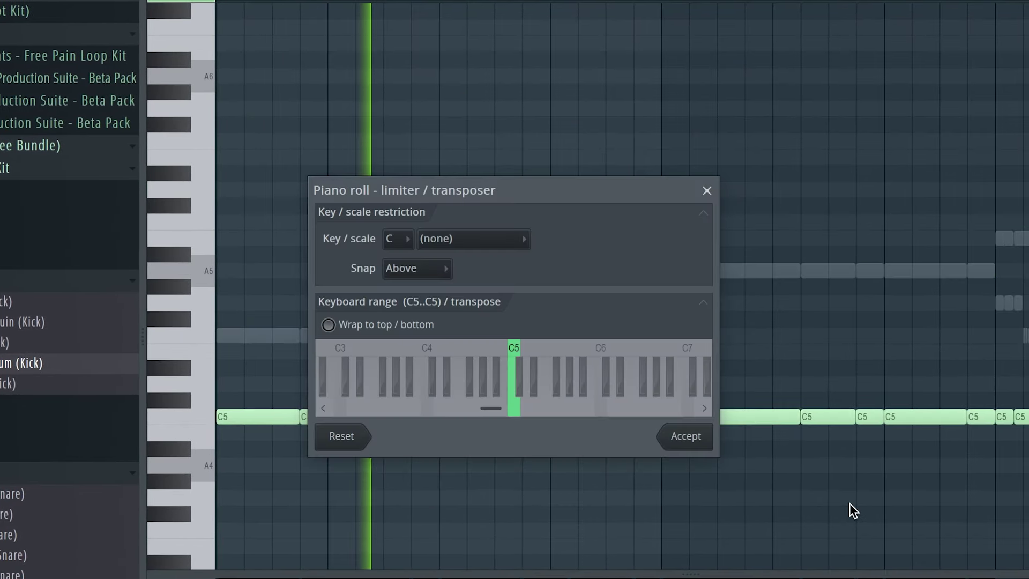
pyautogui.press('Return')
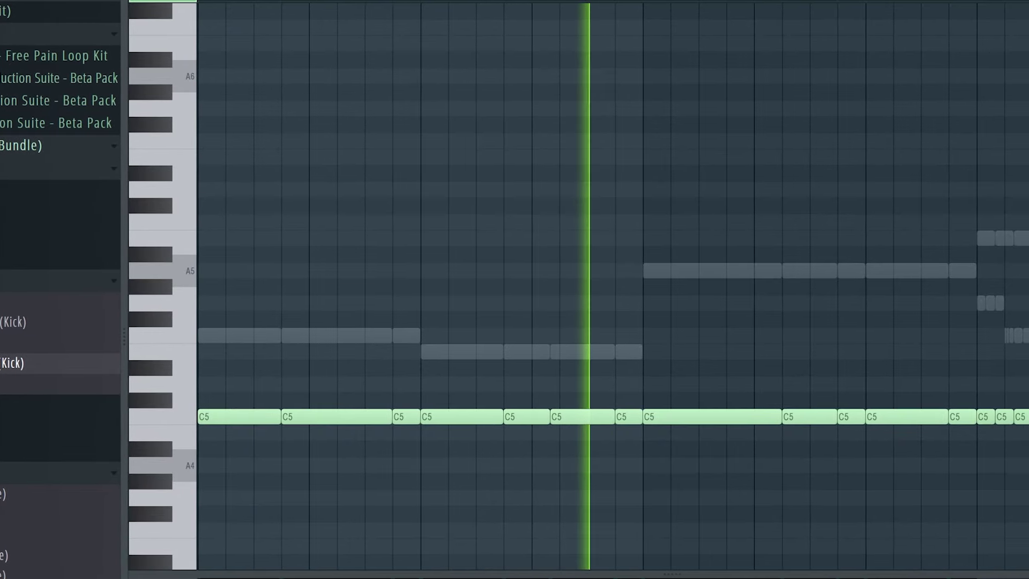
# Step: Compare the Quantum kick with and without Reverse polarity while the pattern plays
pyautogui.press('F6')
pyautogui.click(586, 363)
pyautogui.click(624, 250)
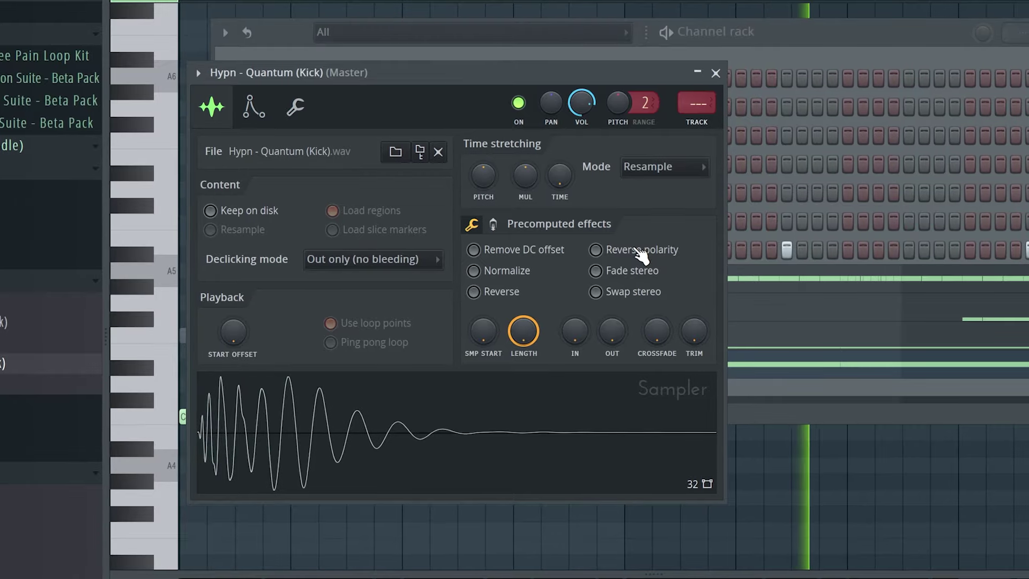
pyautogui.click(643, 249)
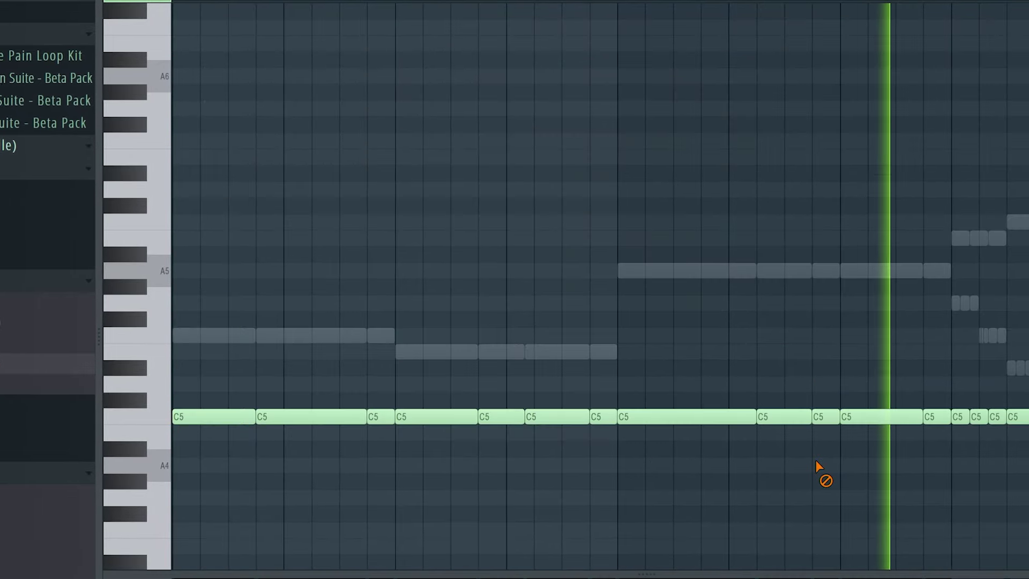
pyautogui.scroll(-3, 657, 467)
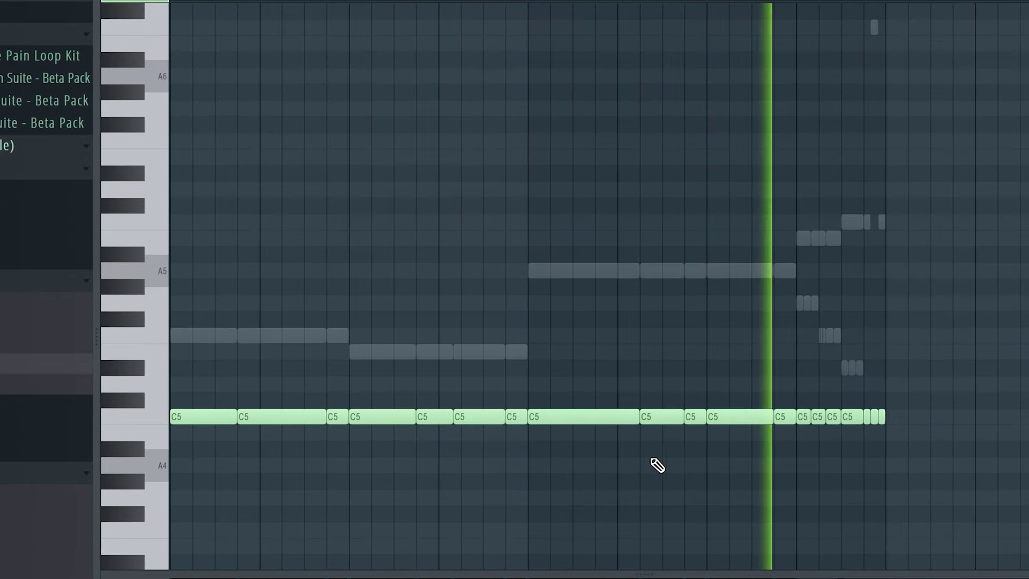
pyautogui.scroll(-2, 521, 523)
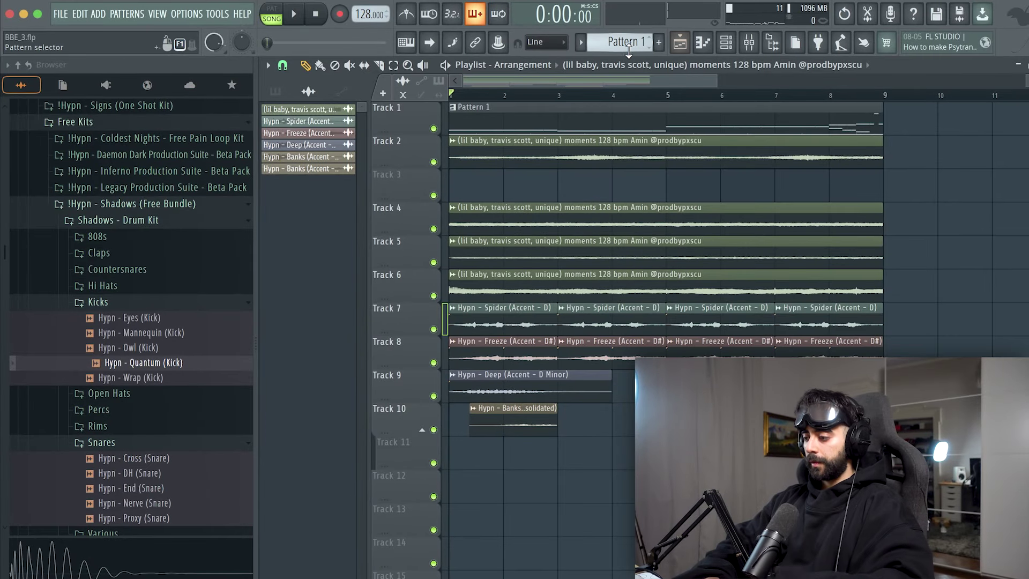
# Step: Split Pattern 1 by channel and duplicate the playlist's audio clips so they fill bars 1 to 16
pyautogui.click(646, 44)
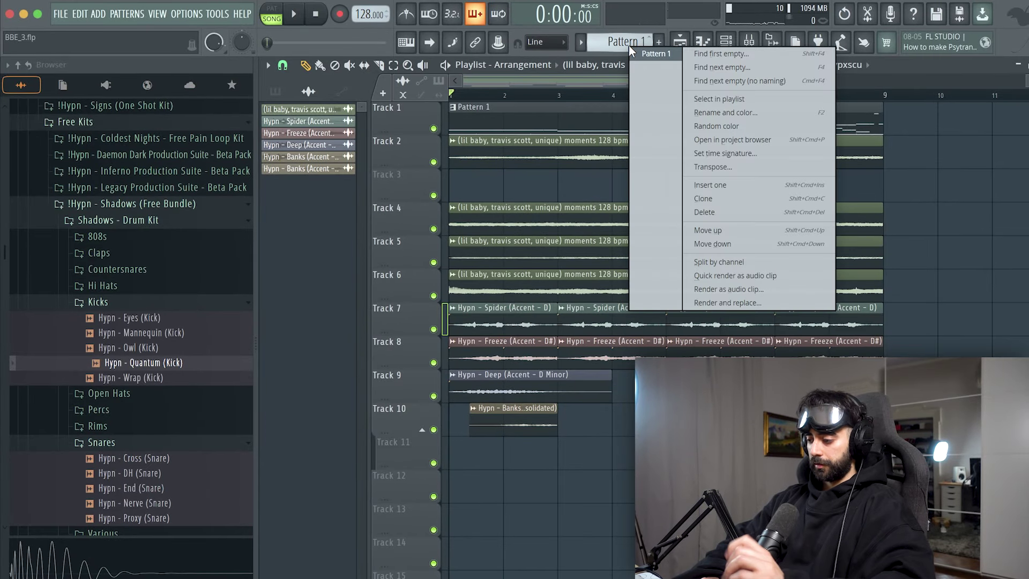
pyautogui.click(733, 265)
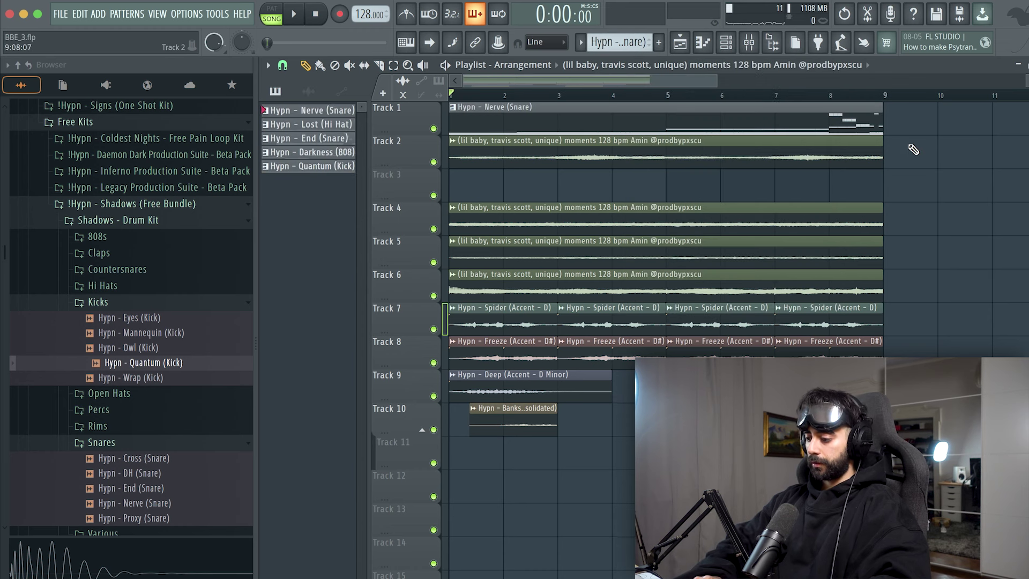
pyautogui.hotkey('ctrl', 'a')
pyautogui.hotkey('ctrl', 'b')
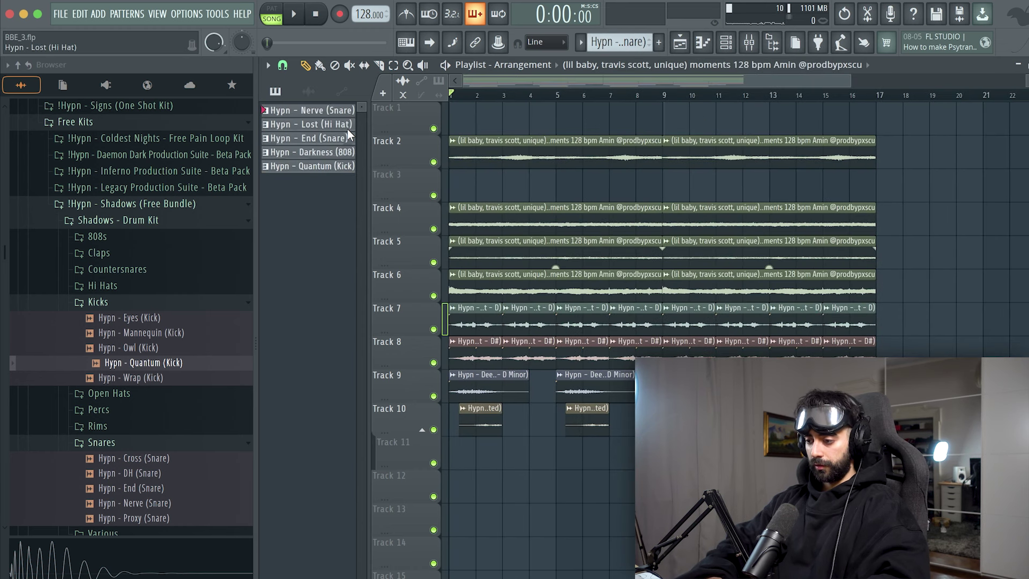
# Step: Move all audio clips up one track, and shift those below Track 1 up once more to close the empty track
pyautogui.click(331, 168)
pyautogui.hotkey('ctrl', 'a')
pyautogui.moveTo(615, 216); pyautogui.dragTo(615, 186)
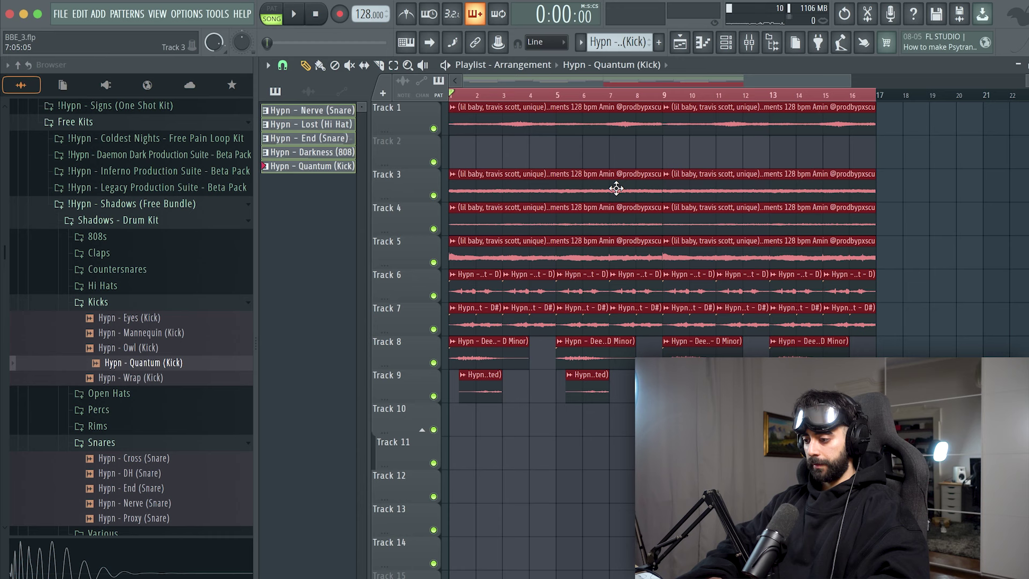
pyautogui.moveTo(465, 139); pyautogui.dragTo(1006, 578)
pyautogui.hotkey('shift', 'Up')
pyautogui.hotkey('ctrl', 'd')
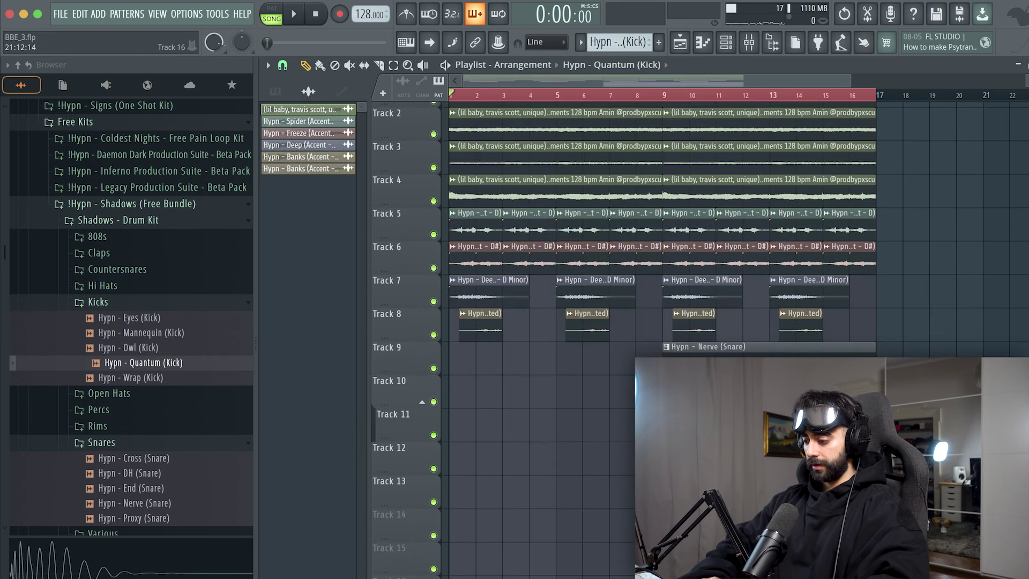
# Step: Place the End (Snare) pattern clip on Track 11 from bar 1 and trim its start to bar 8
pyautogui.moveTo(818, 429); pyautogui.dragTo(605, 457)
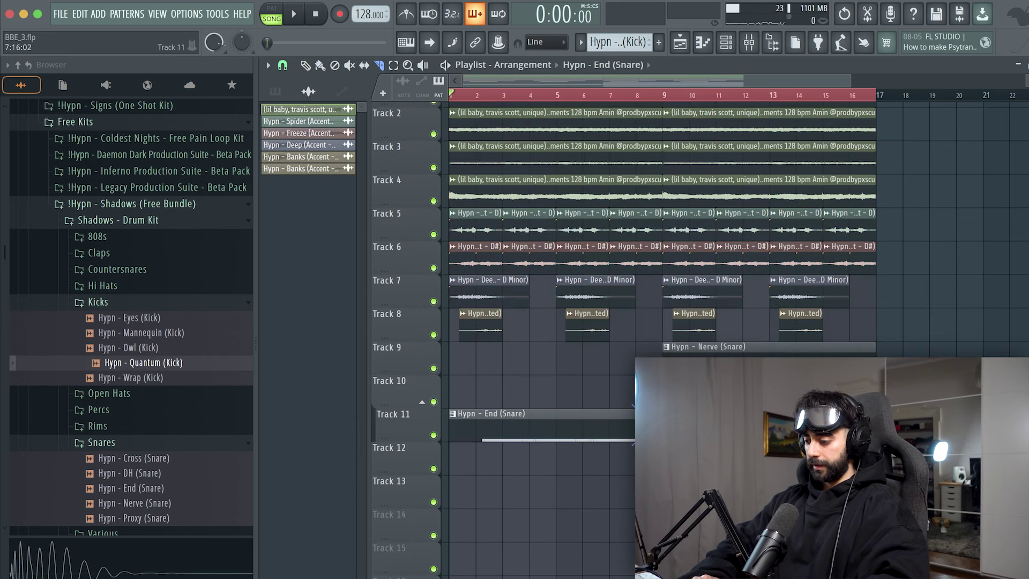
pyautogui.press('p')
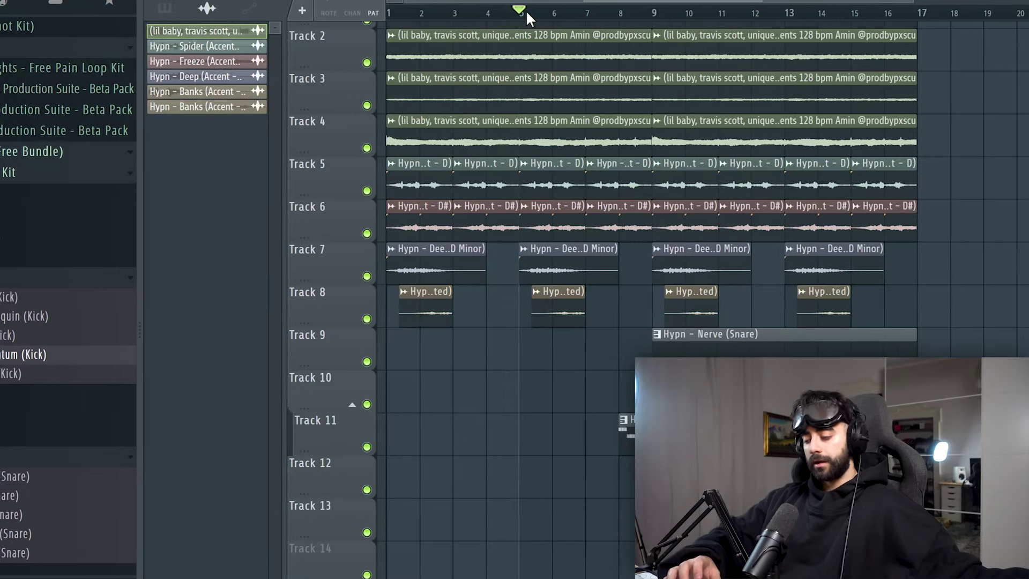